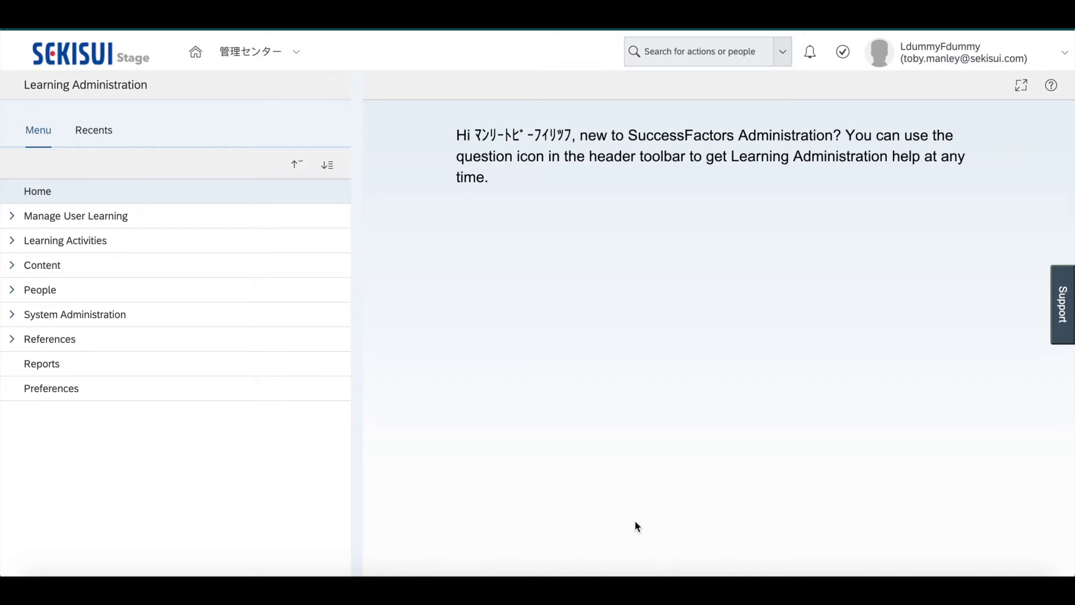
Start adding a new item under Learning Activities and set its item type to e-Learning
click(12, 241)
click(14, 245)
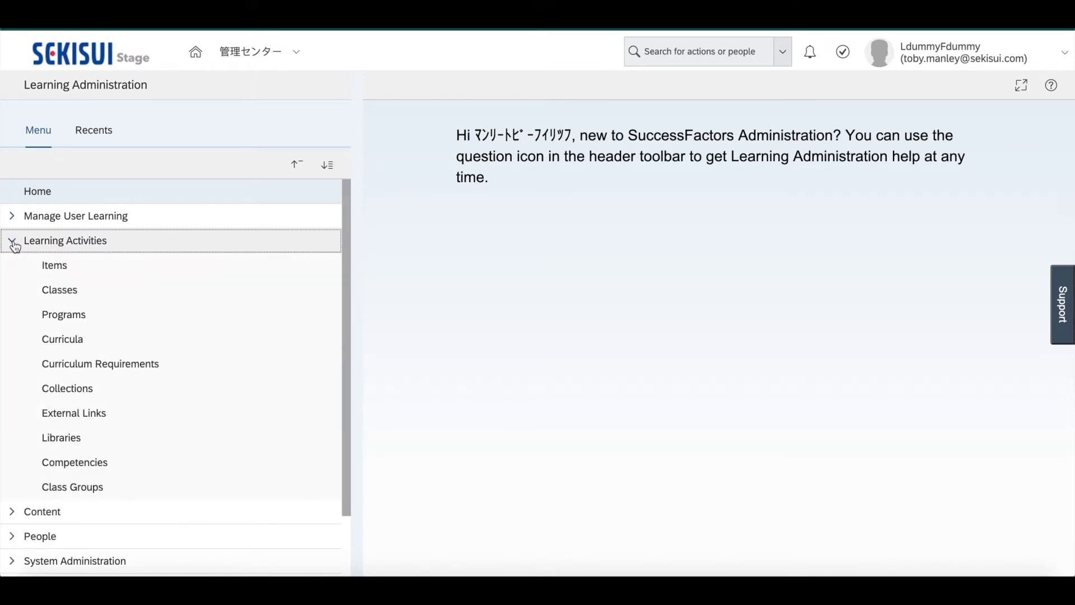
click(59, 273)
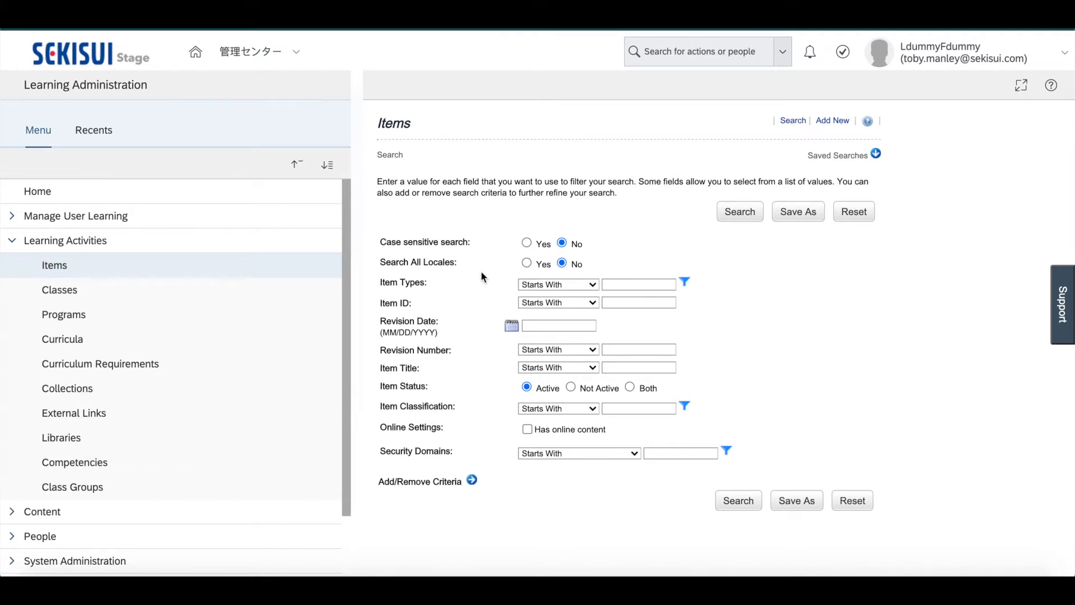
click(831, 124)
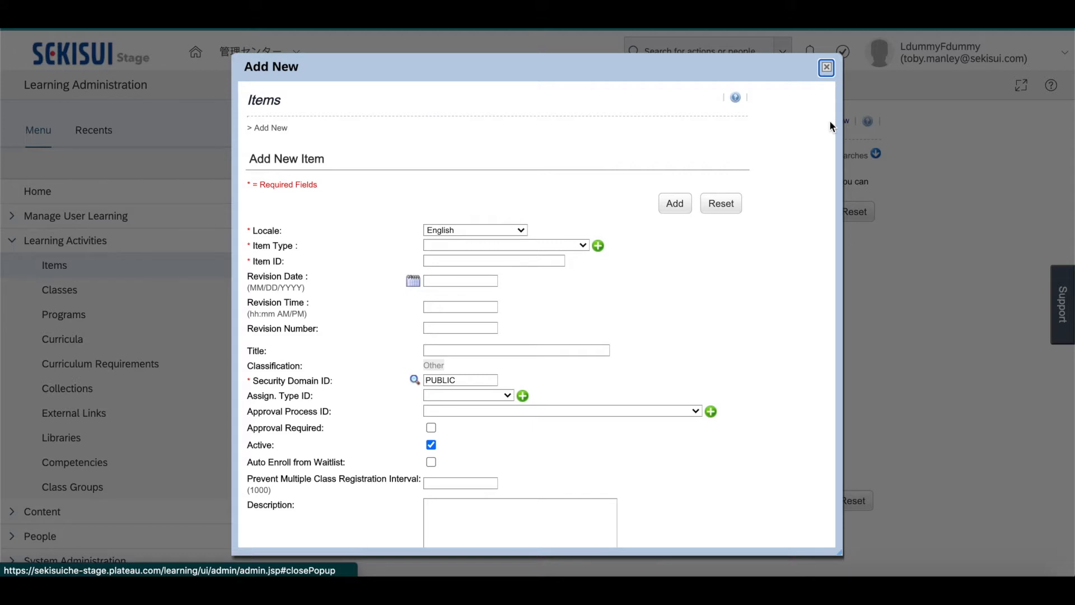
click(579, 244)
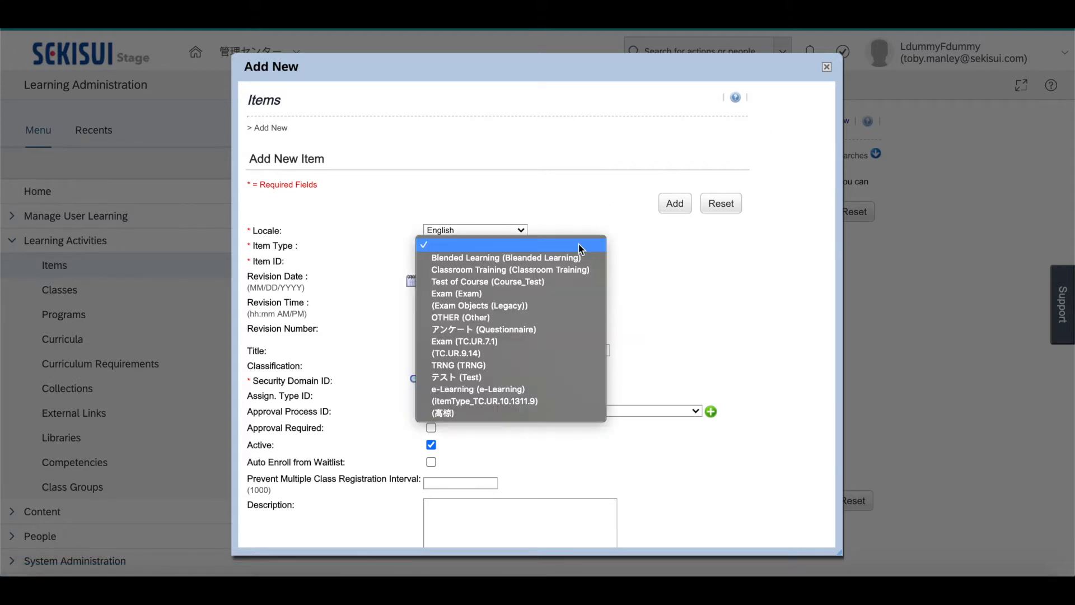
click(500, 390)
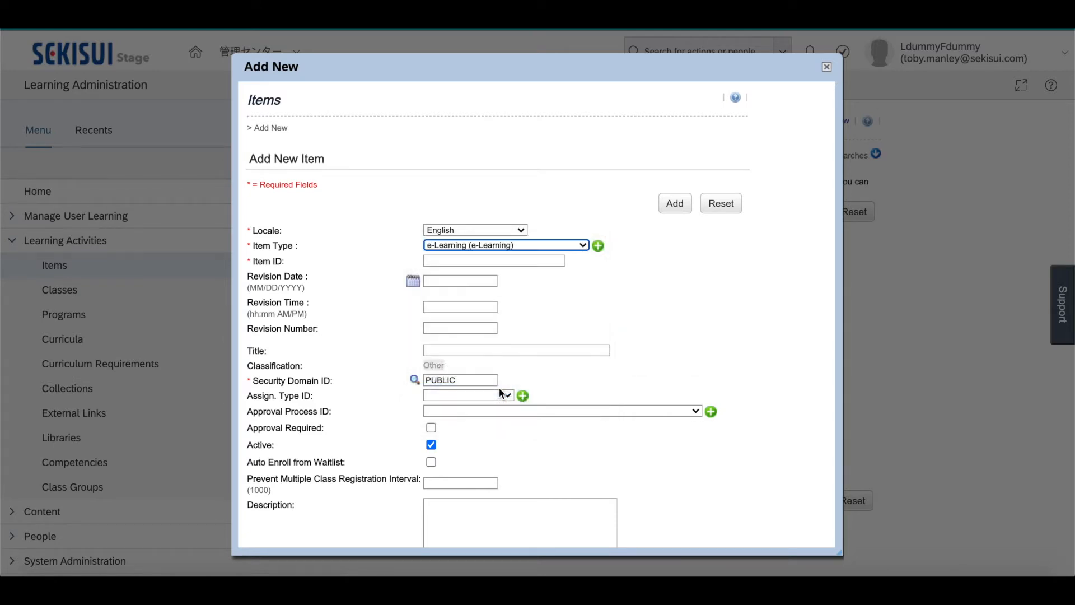
Enter HTML5_ITEM as the new item's ID and "HTML5 Item Training" as its title
click(472, 260)
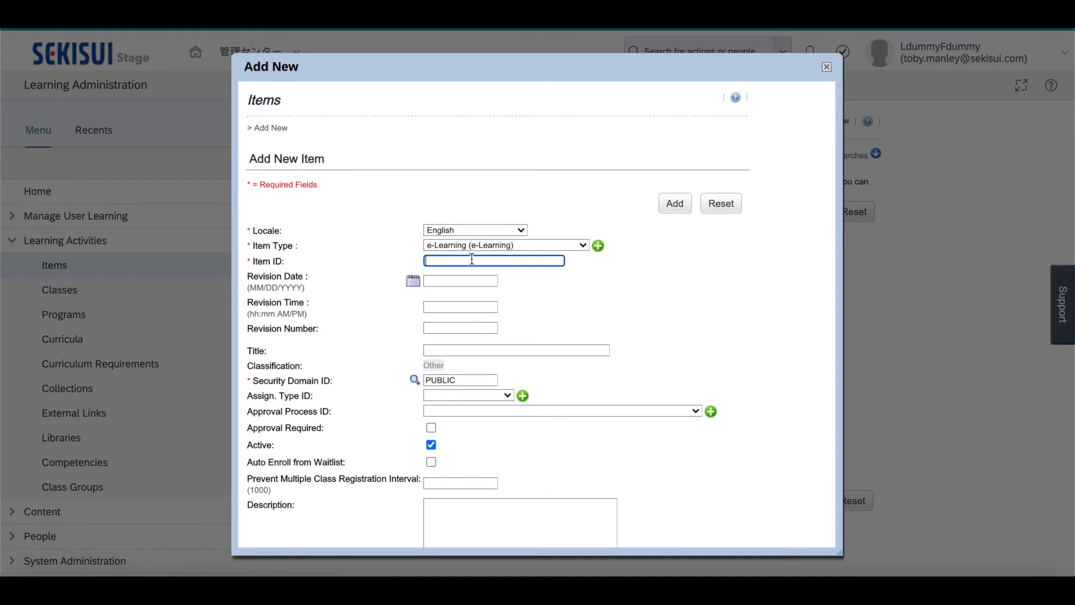
text(HTML5_ITEM)
click(439, 349)
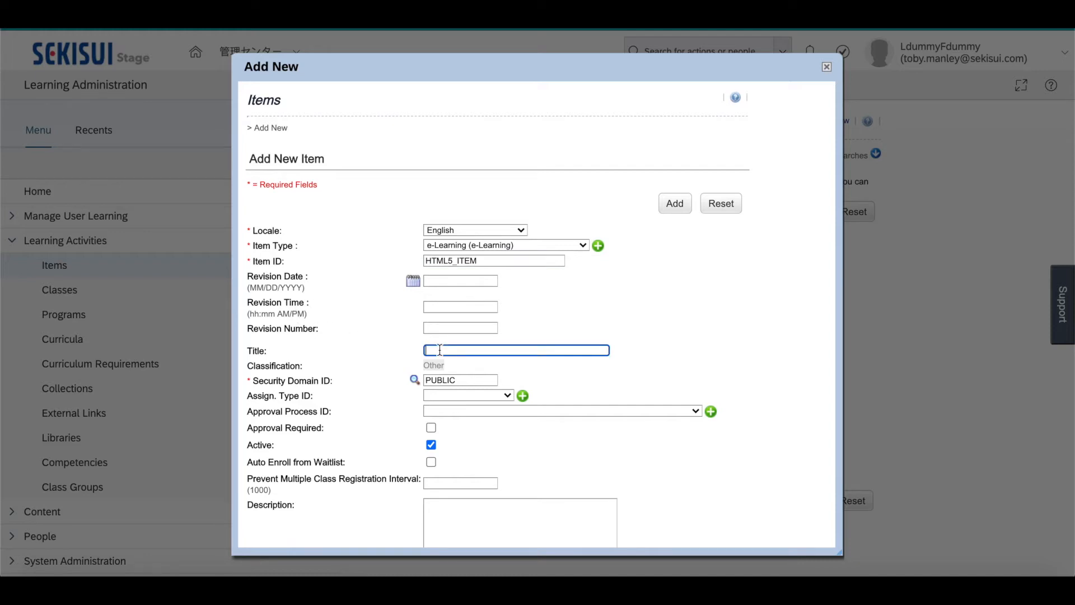
text(HTML5 Item Training)
Set the item's assignment type to Required and leave the approval process blank
click(510, 398)
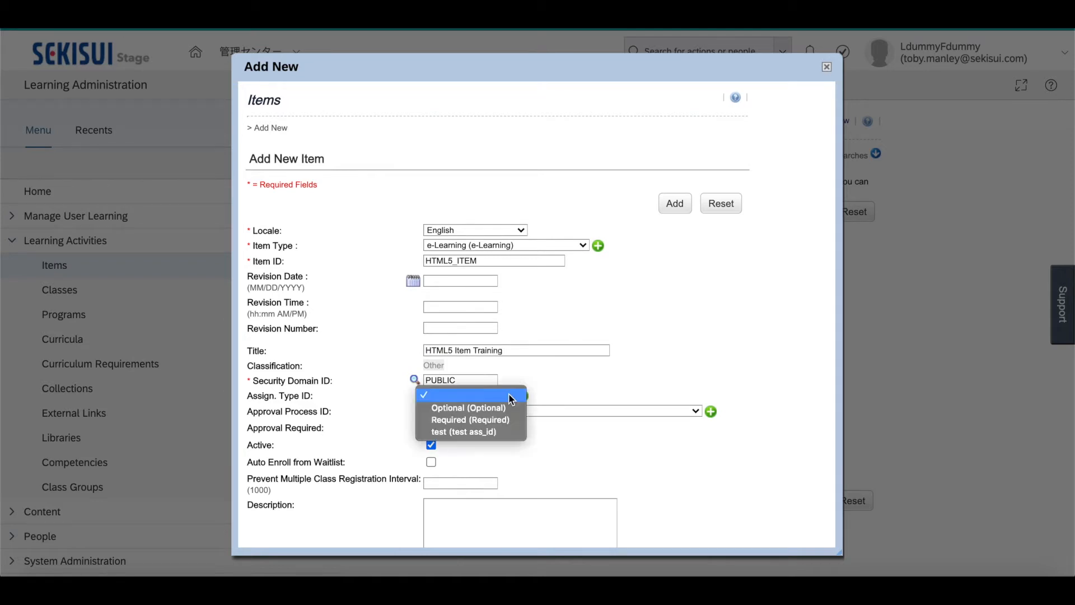
click(497, 421)
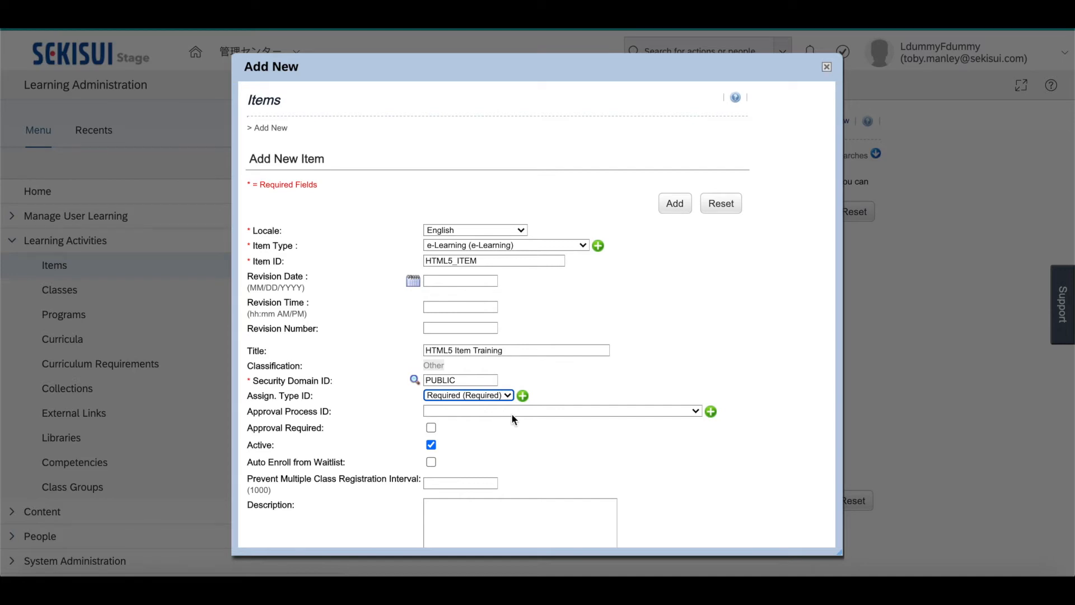
click(512, 413)
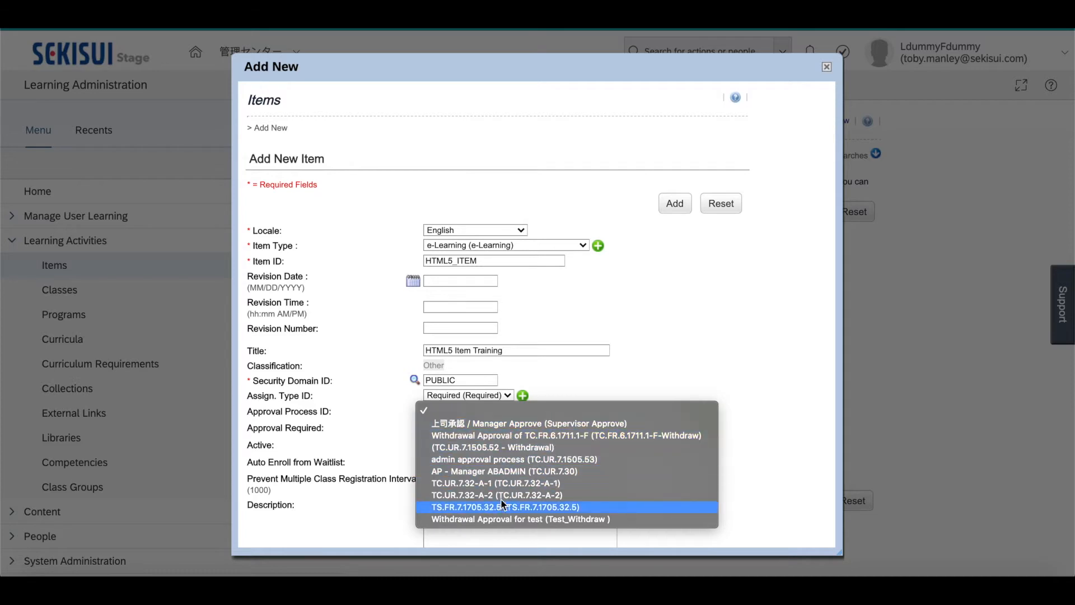
click(564, 398)
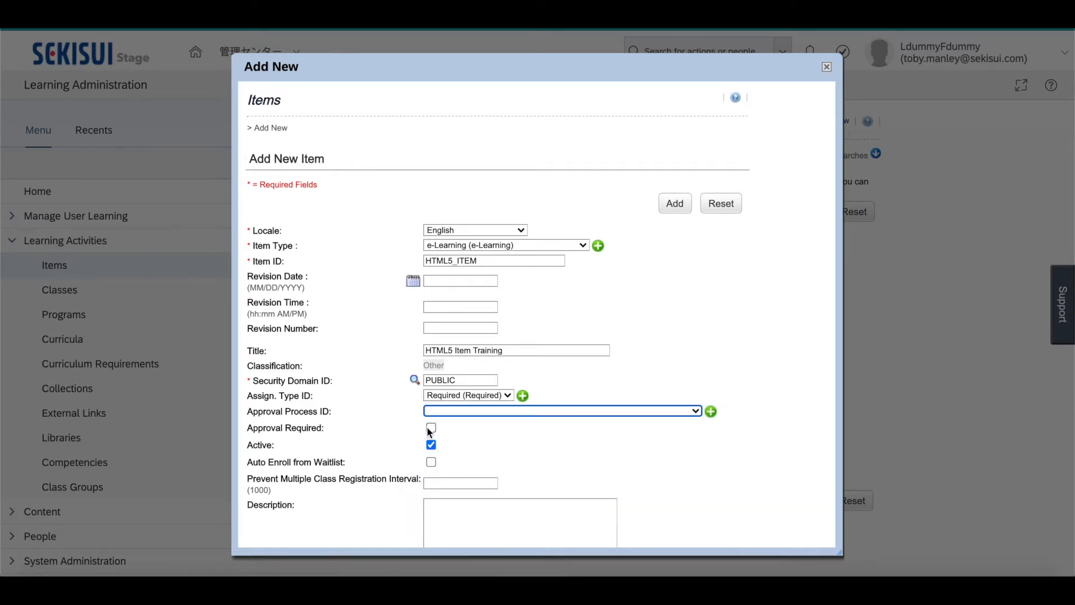
Enter "Description of item." as the item's description and add the item
scroll(485, 472, down, 1)
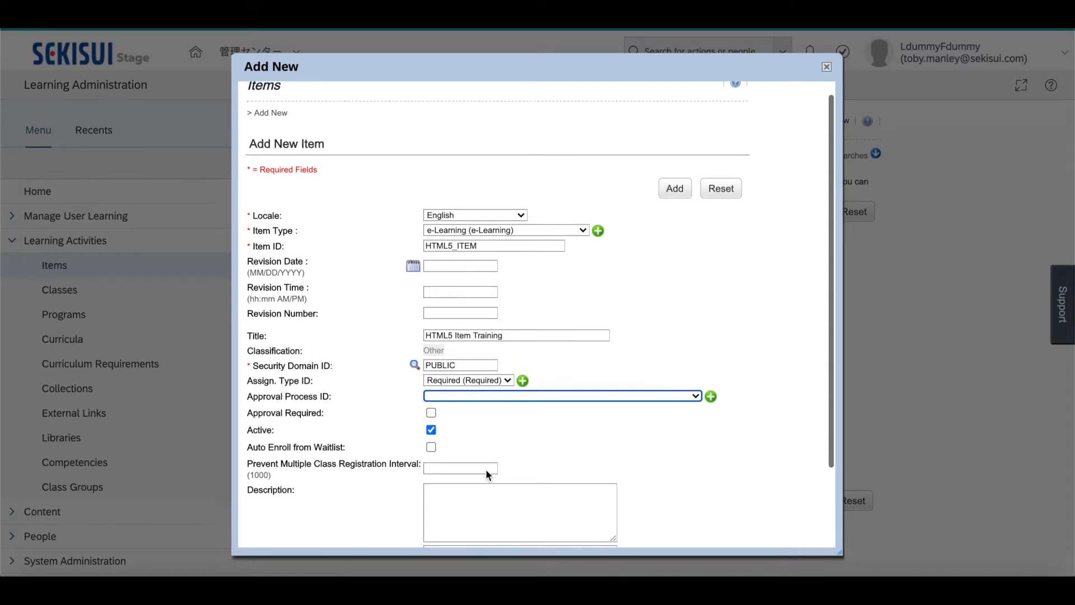
click(469, 468)
text(De)
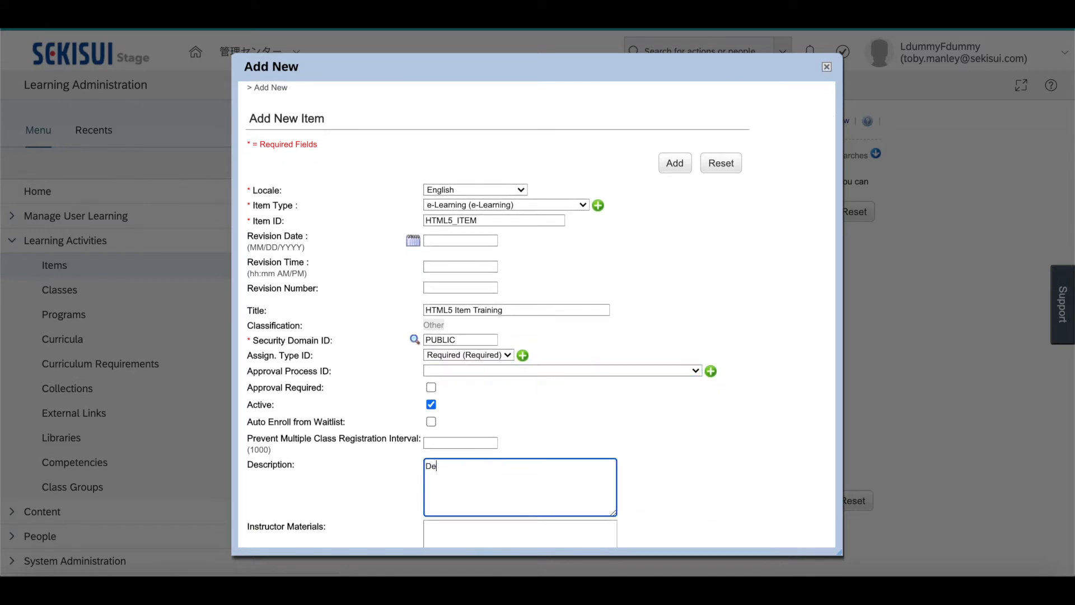
text(scription of item.)
scroll(589, 477, down, 2)
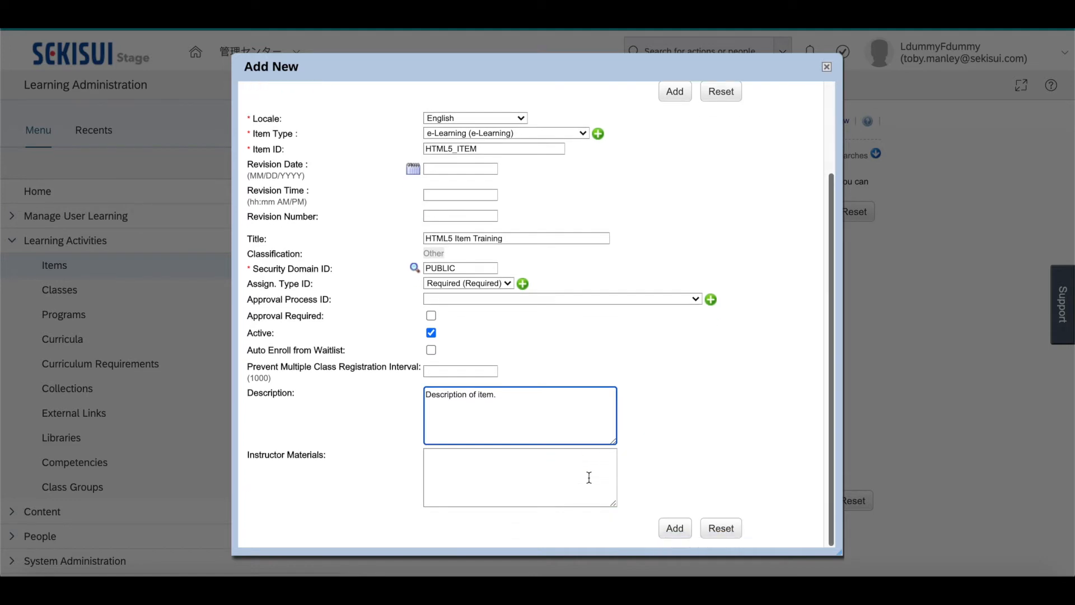
click(671, 531)
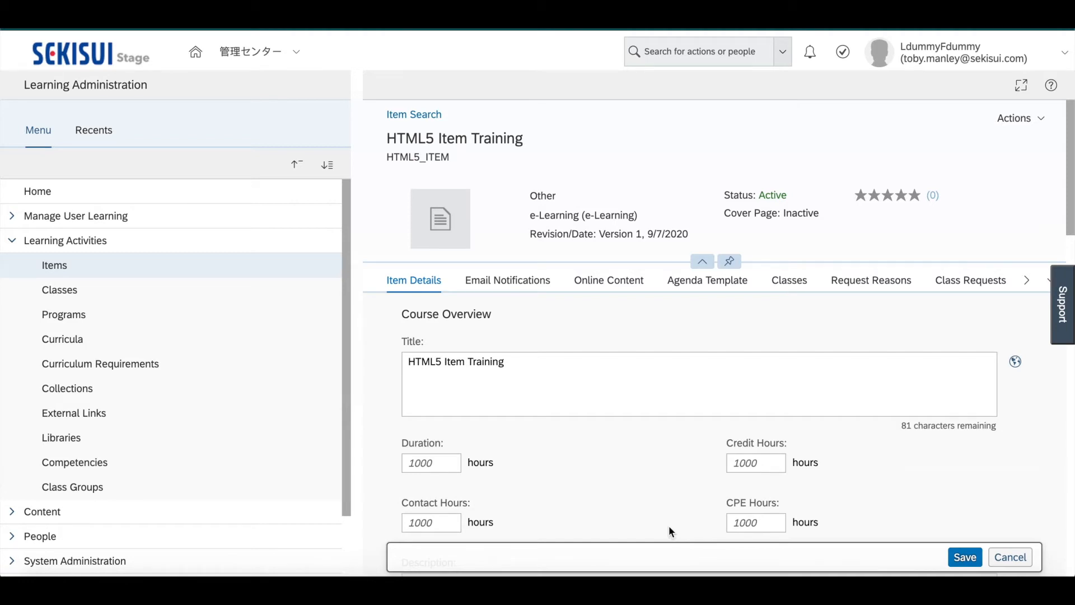
Set the item's duration, contact hours and credit hours to 1 each, and its CPE hours to 0.5
scroll(650, 491, down, 2)
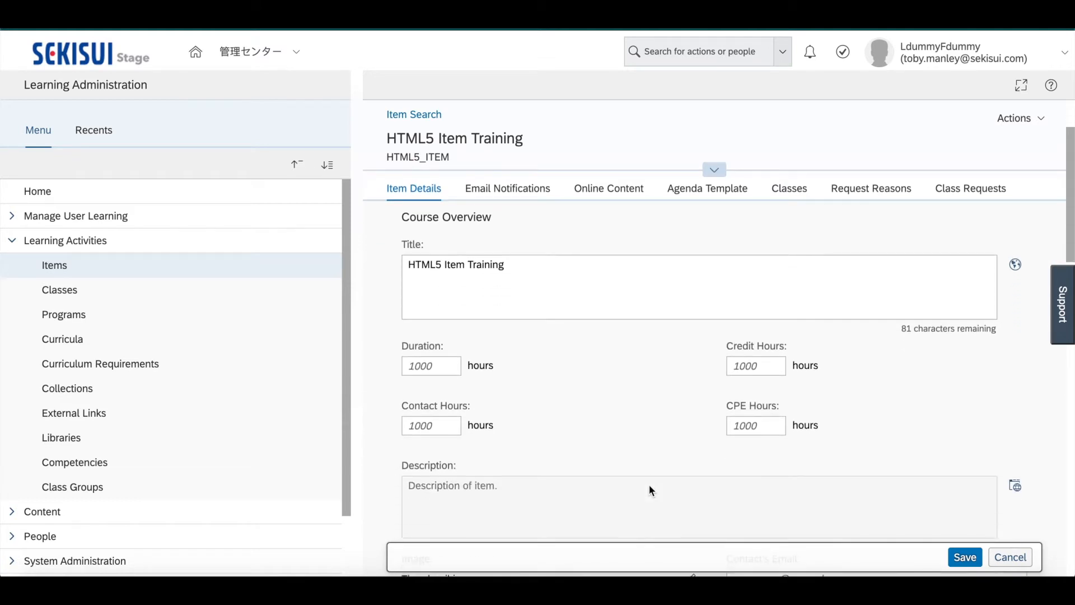
click(449, 372)
text(1)
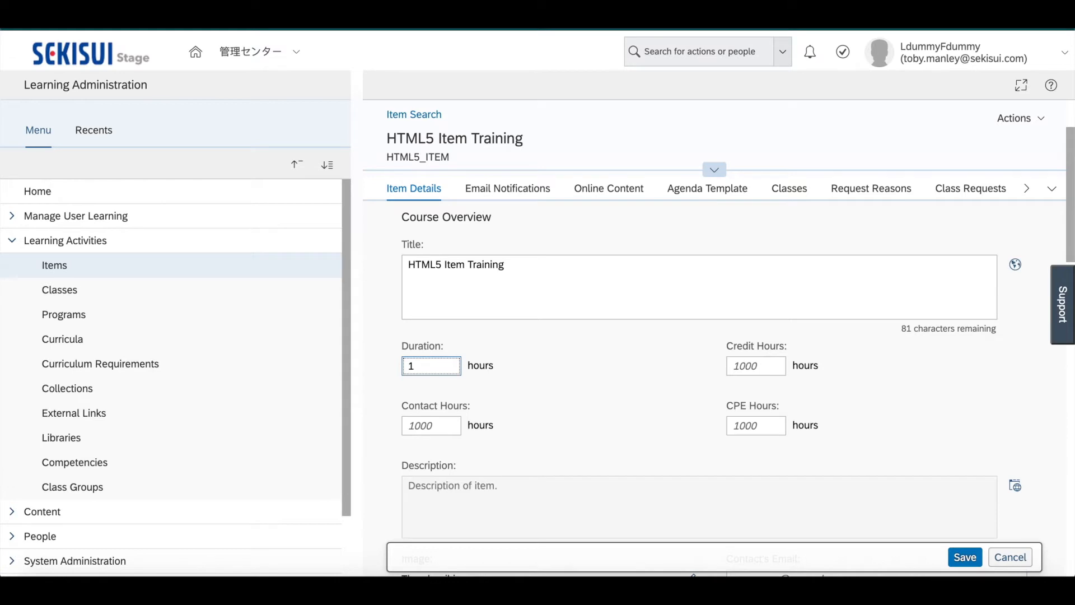
click(444, 427)
text(1)
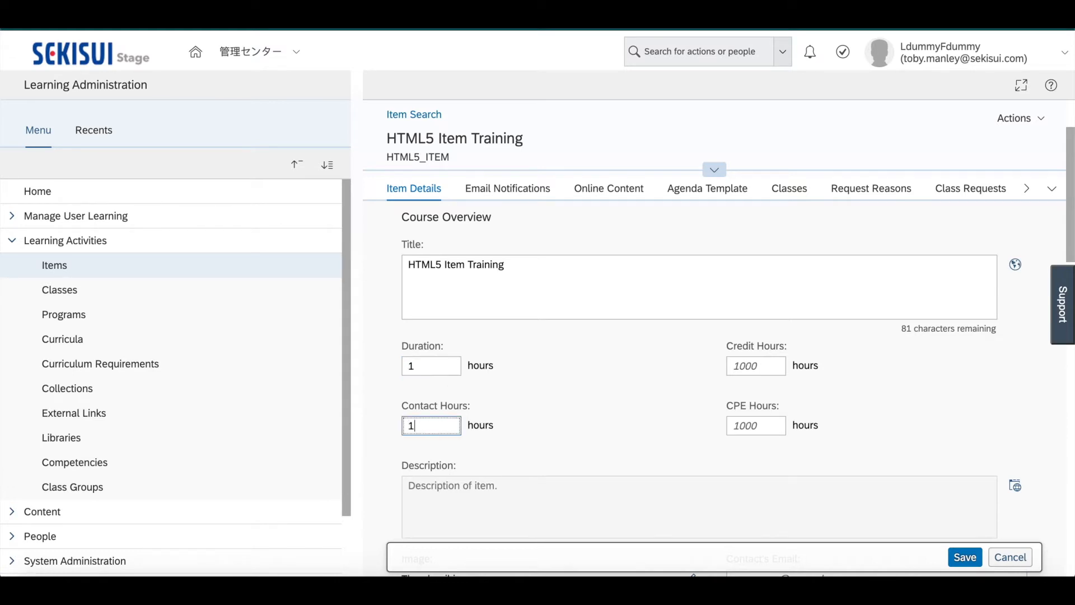
click(748, 368)
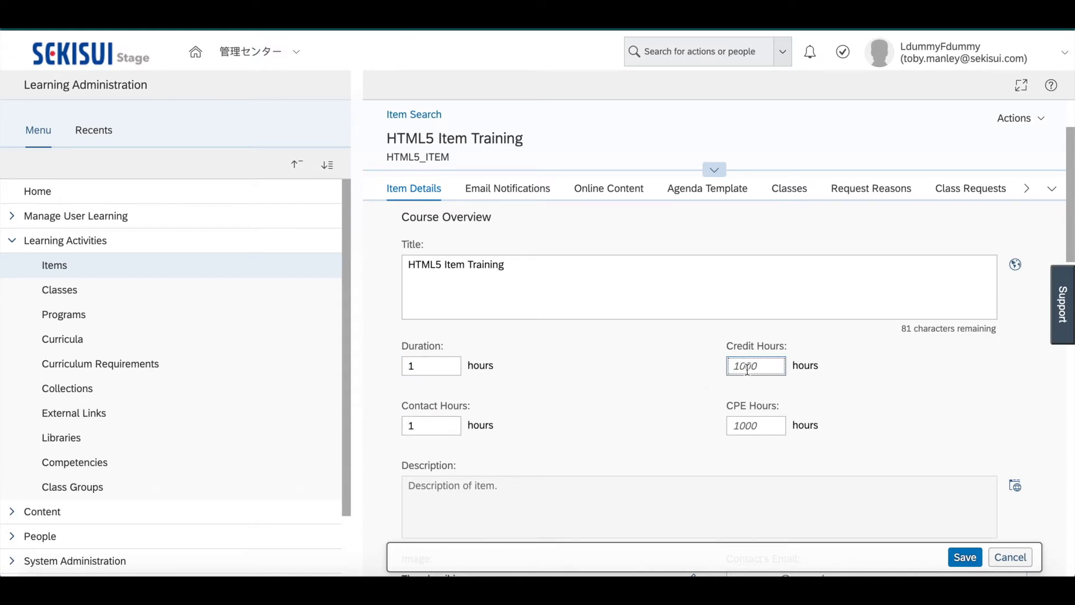
text(1)
click(749, 427)
text(0.5)
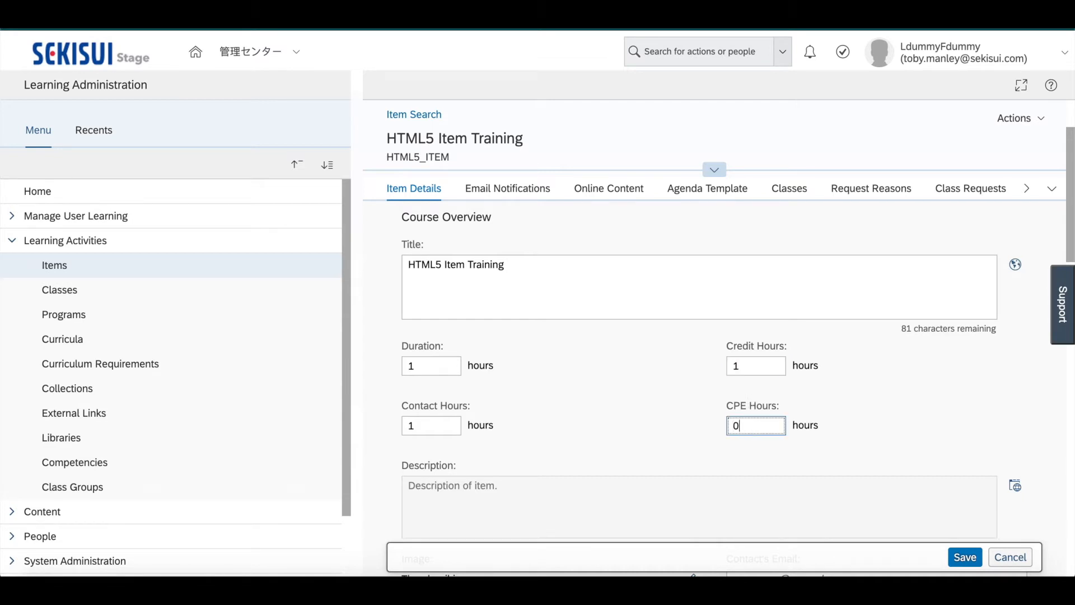
click(696, 432)
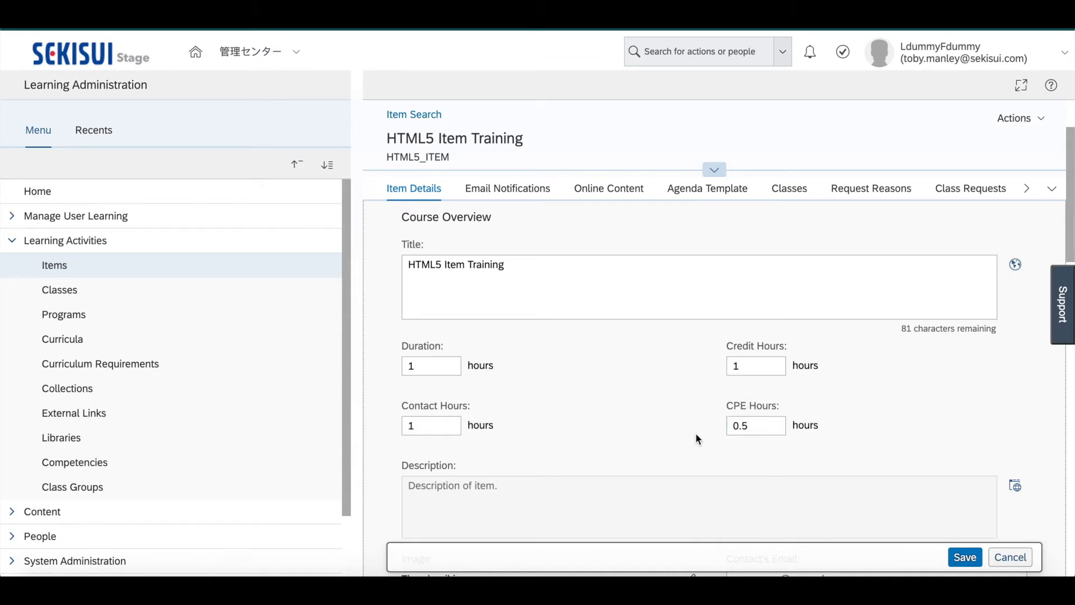
Review the item's access, registration, approval, rating and assignment settings, and save the item details
scroll(695, 432, down, 2)
scroll(696, 432, down, 3)
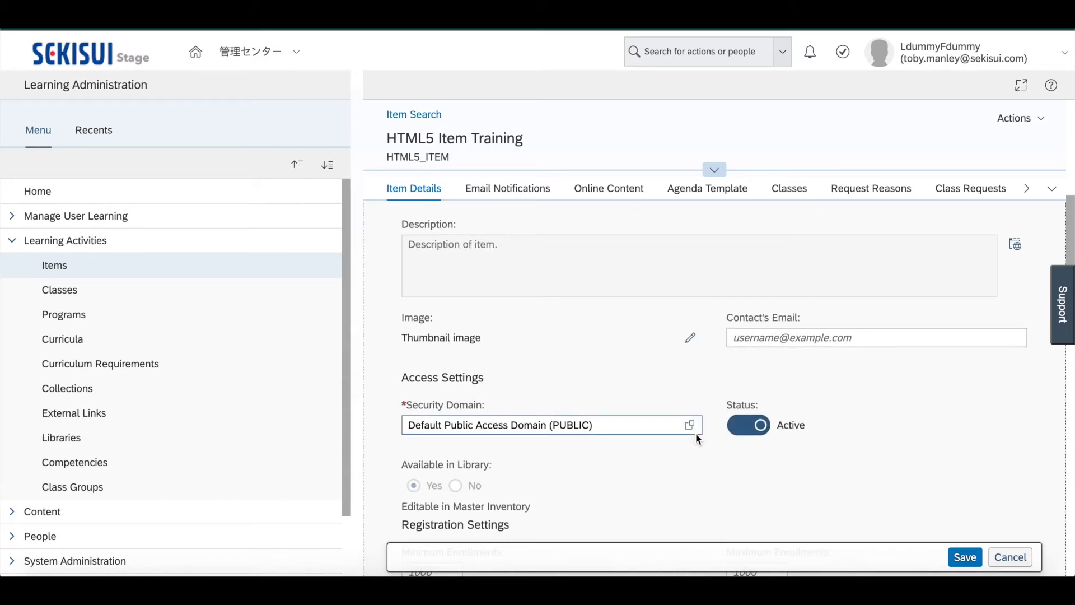
scroll(696, 433, up, 1)
scroll(693, 364, down, 3)
scroll(697, 344, down, 3)
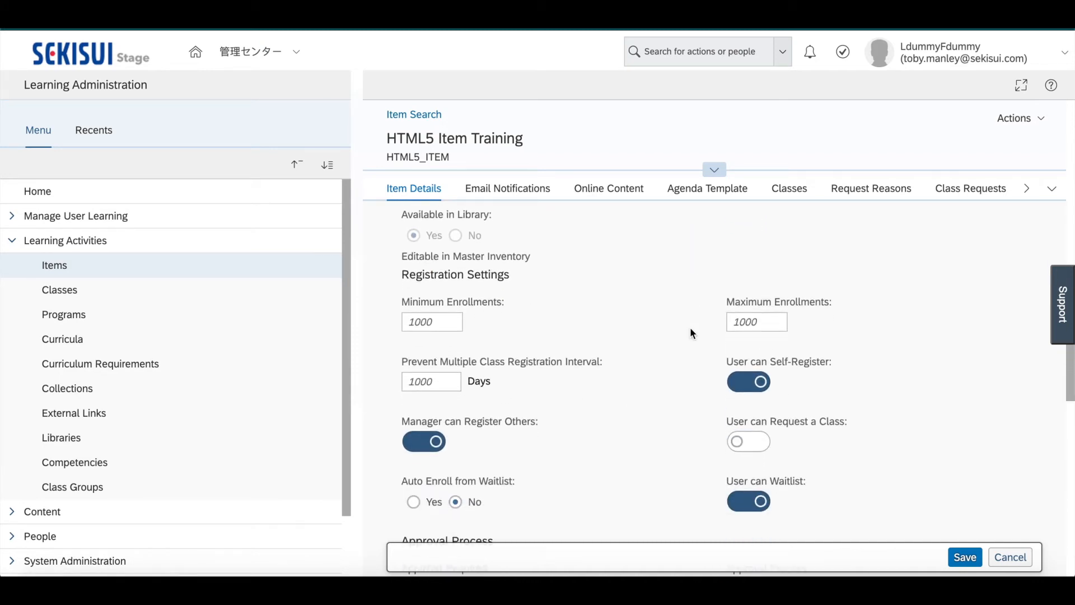
scroll(638, 399, down, 4)
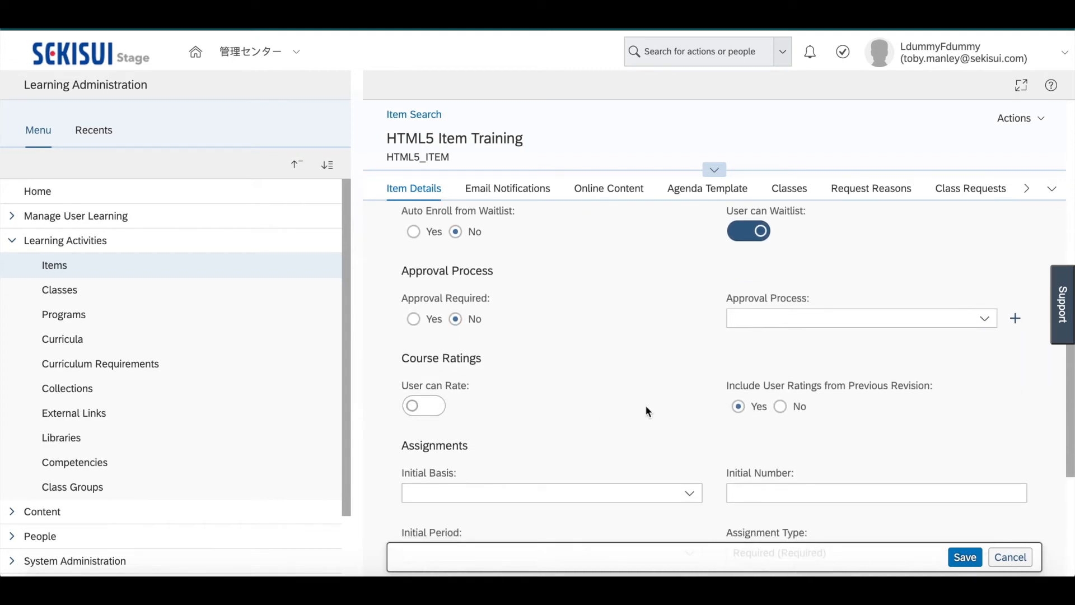
scroll(619, 442, down, 2)
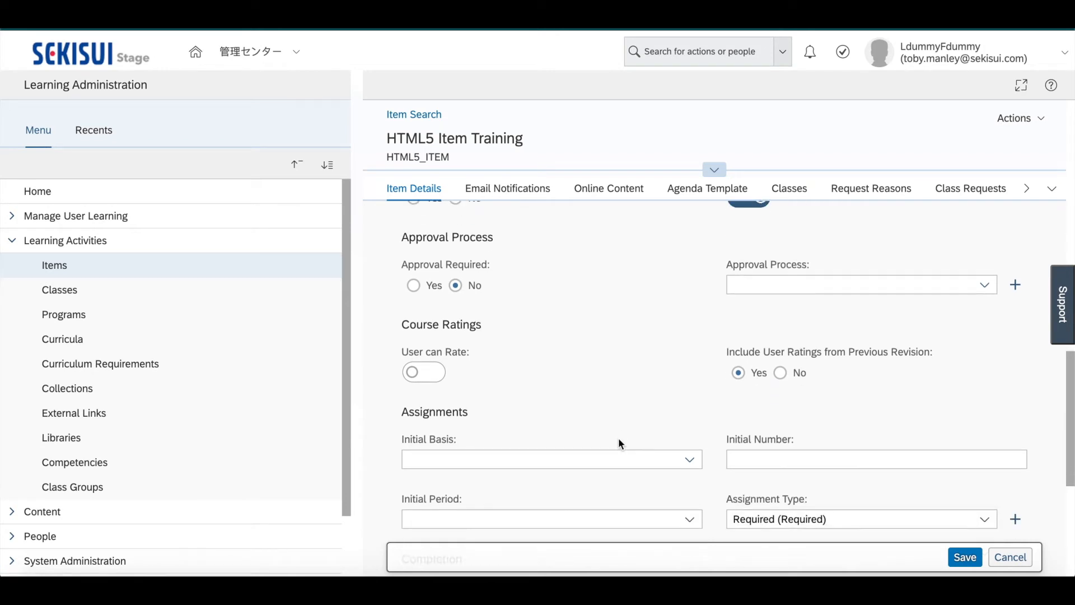
scroll(620, 444, down, 1)
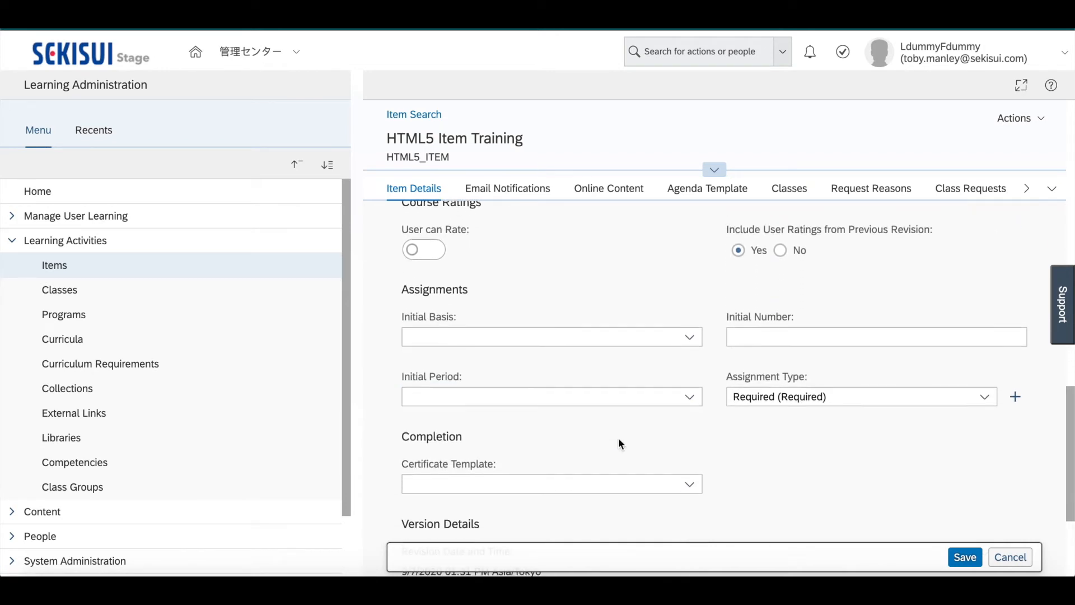
click(694, 339)
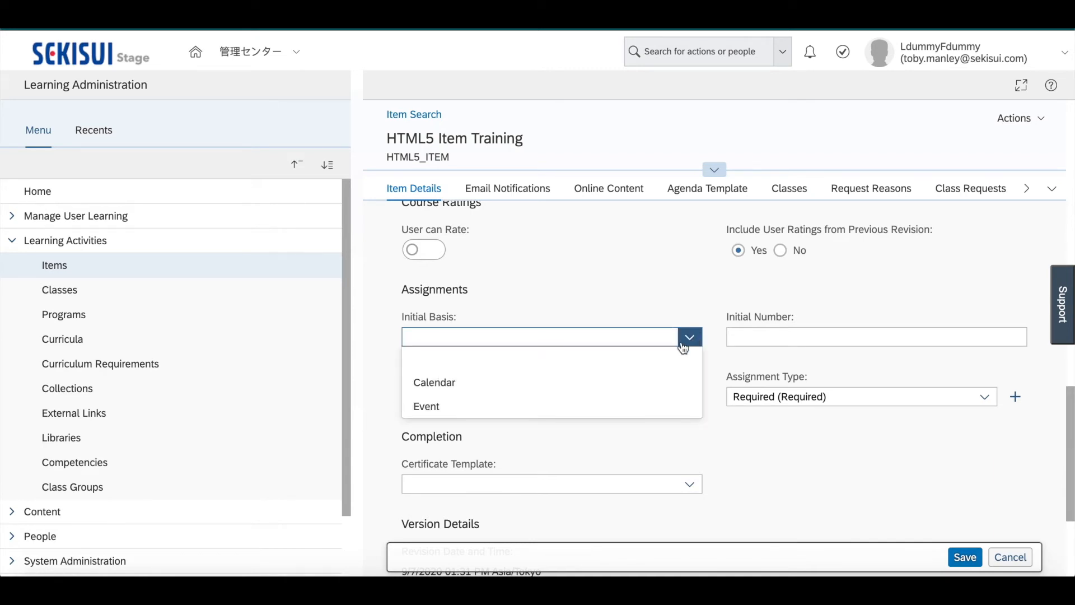
click(704, 289)
click(732, 335)
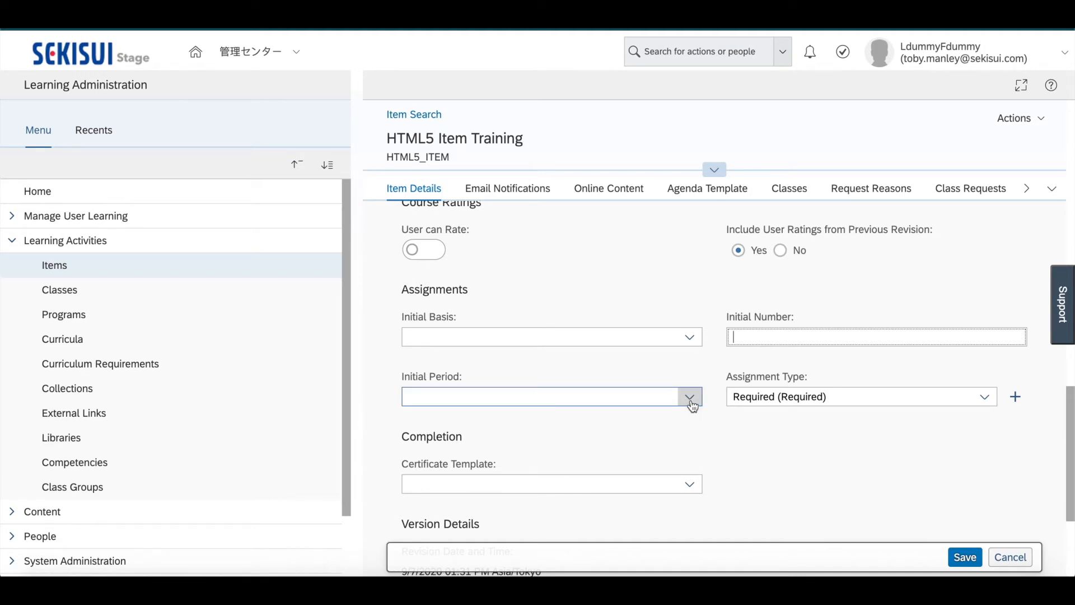
scroll(693, 405, down, 3)
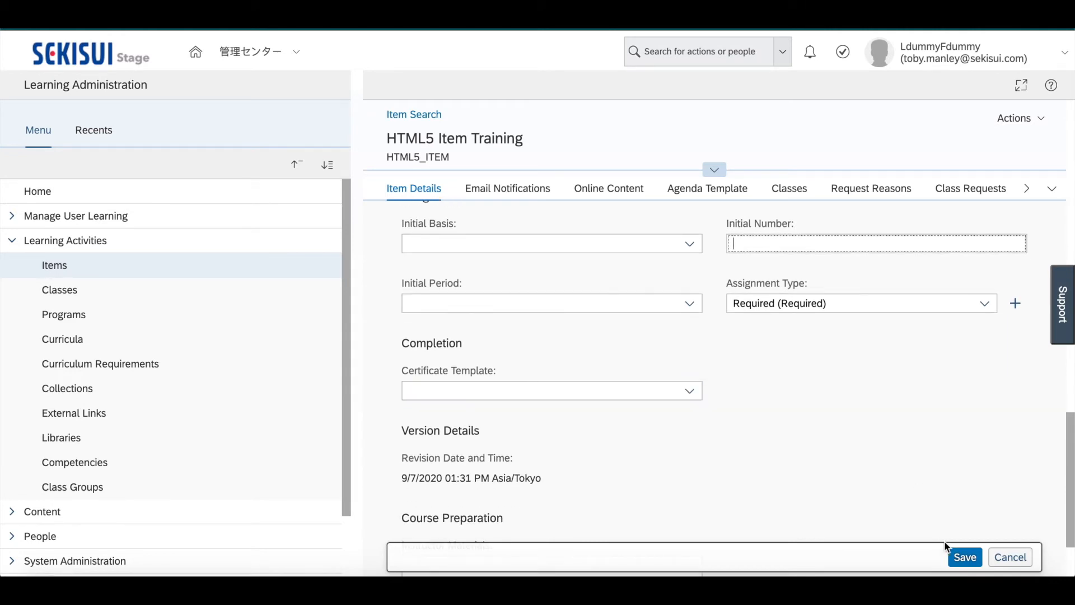
click(965, 558)
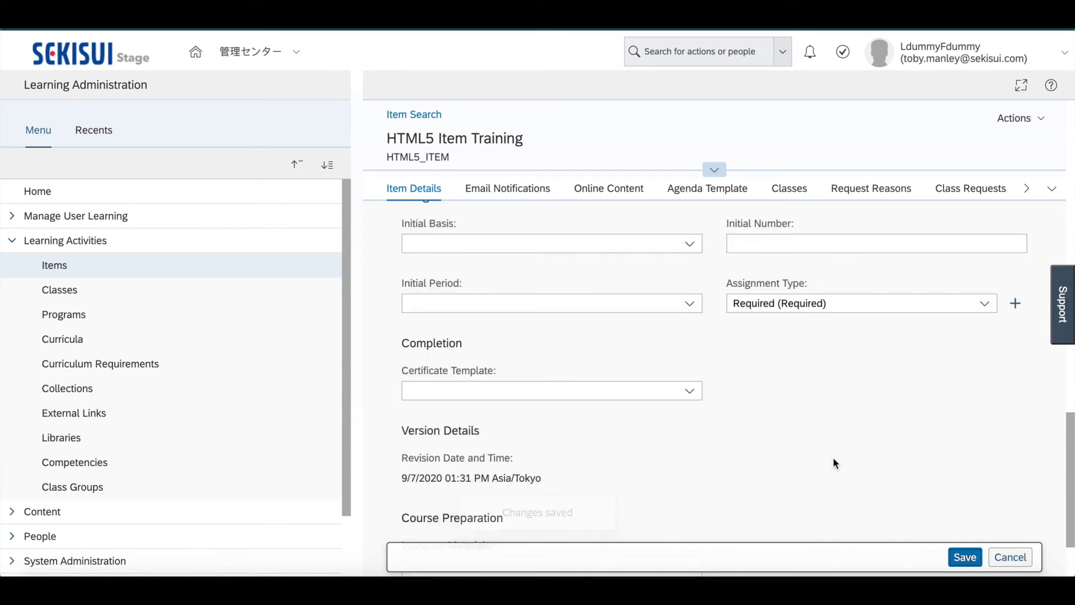
In the item's online content, start adding a content object, search for object IDs starting with HTML, and select HTML5 Doc
click(621, 189)
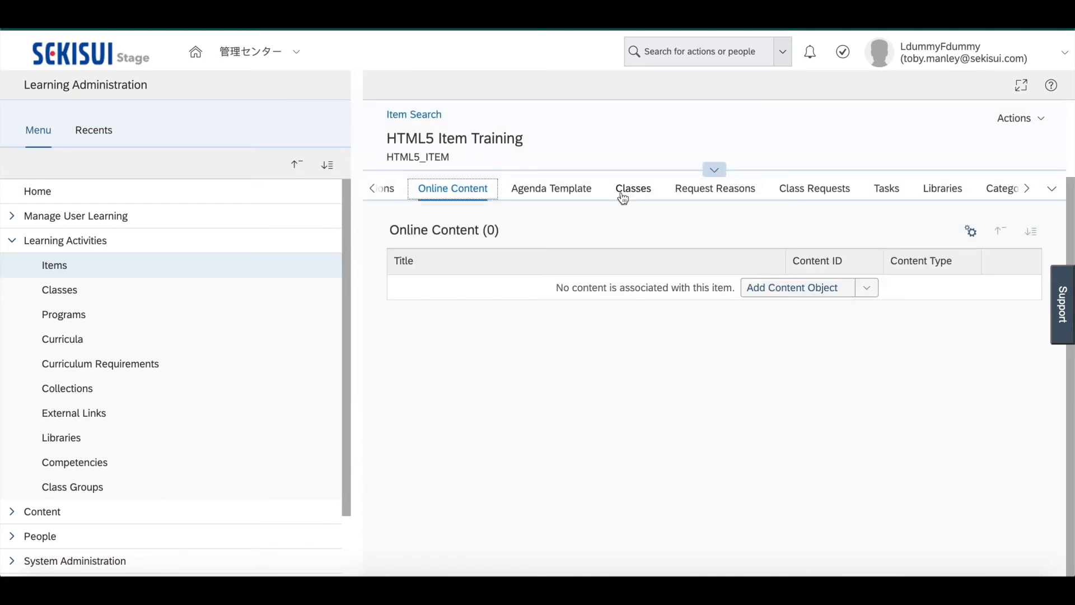
click(866, 294)
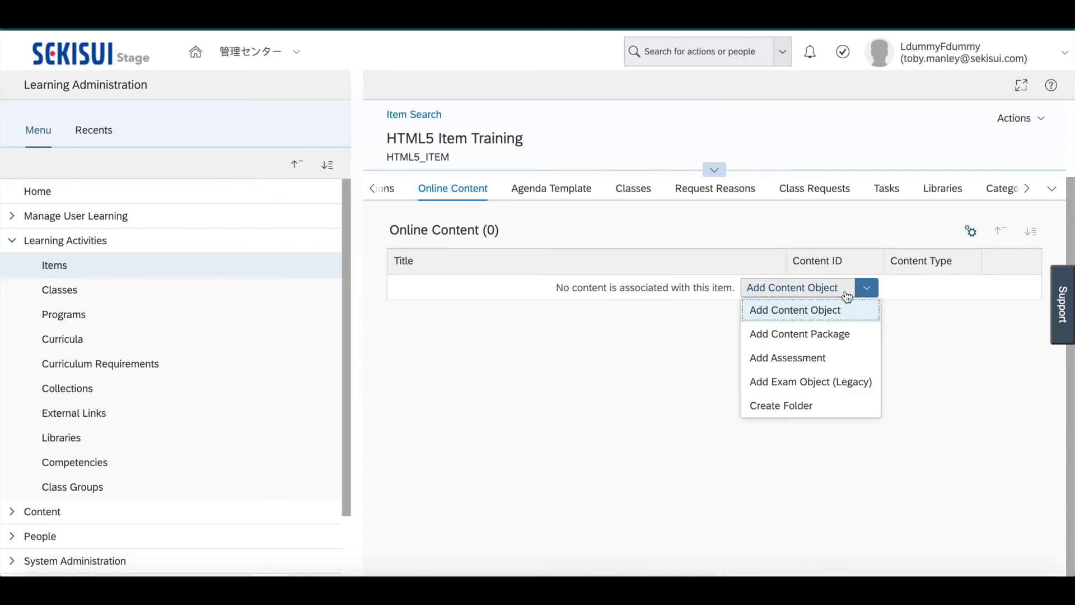
click(818, 311)
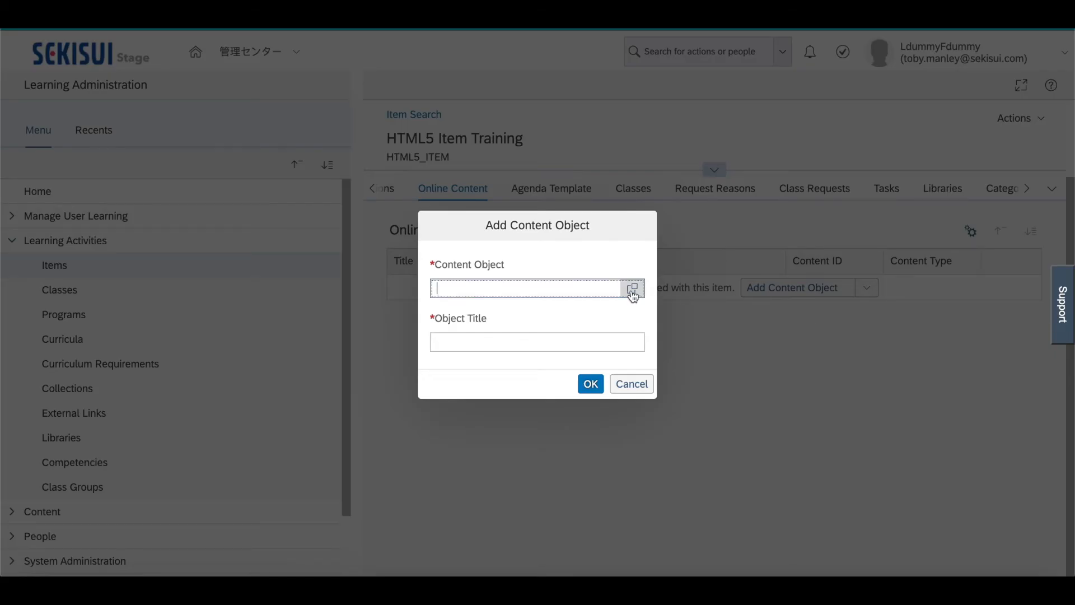
click(632, 289)
scroll(630, 330, down, 1)
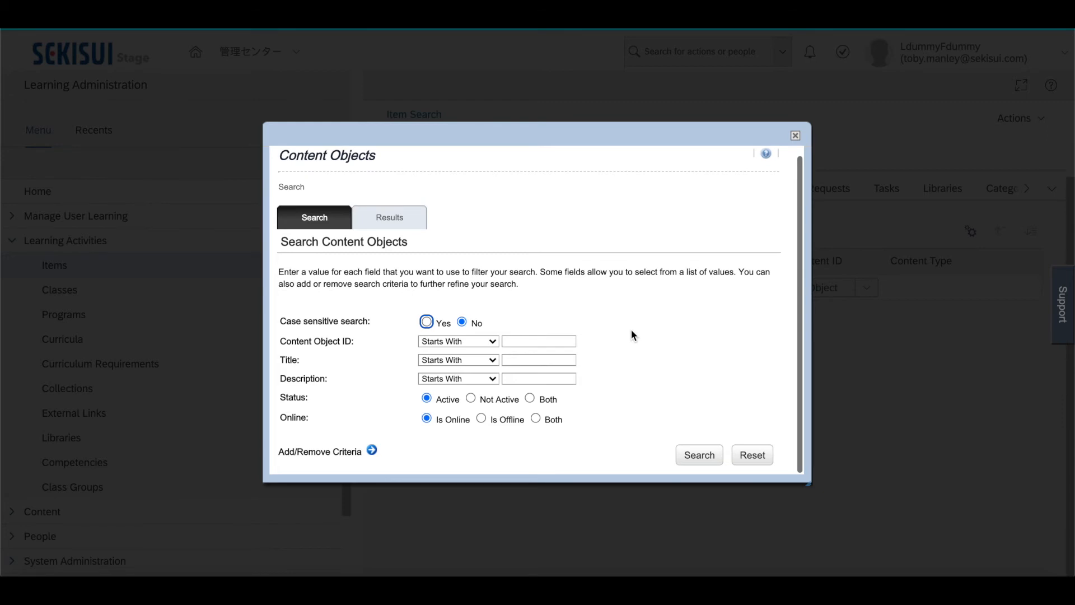
click(543, 339)
text(HTML)
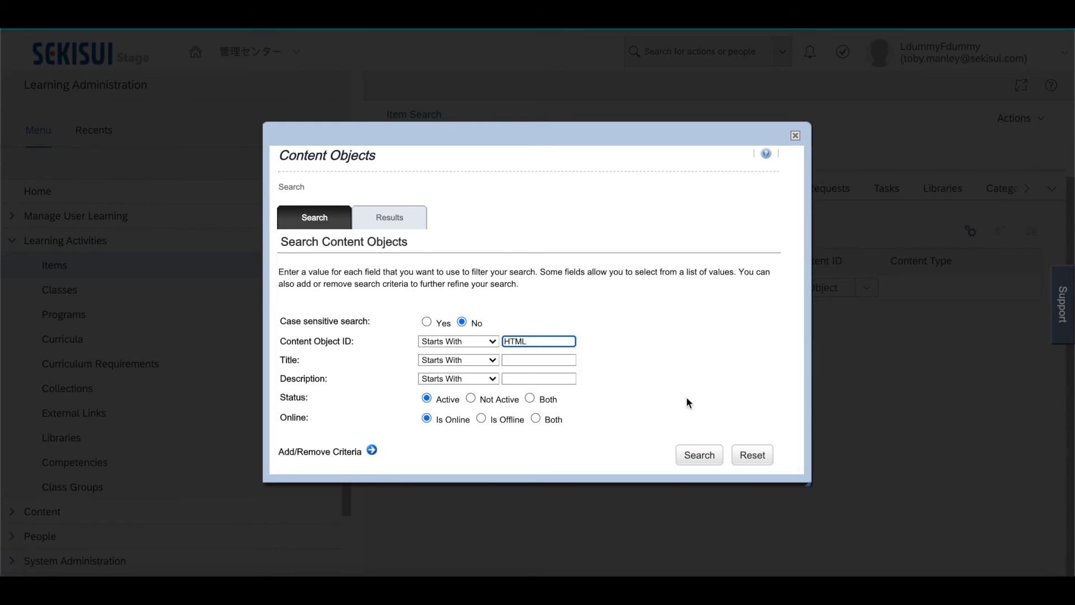
click(695, 452)
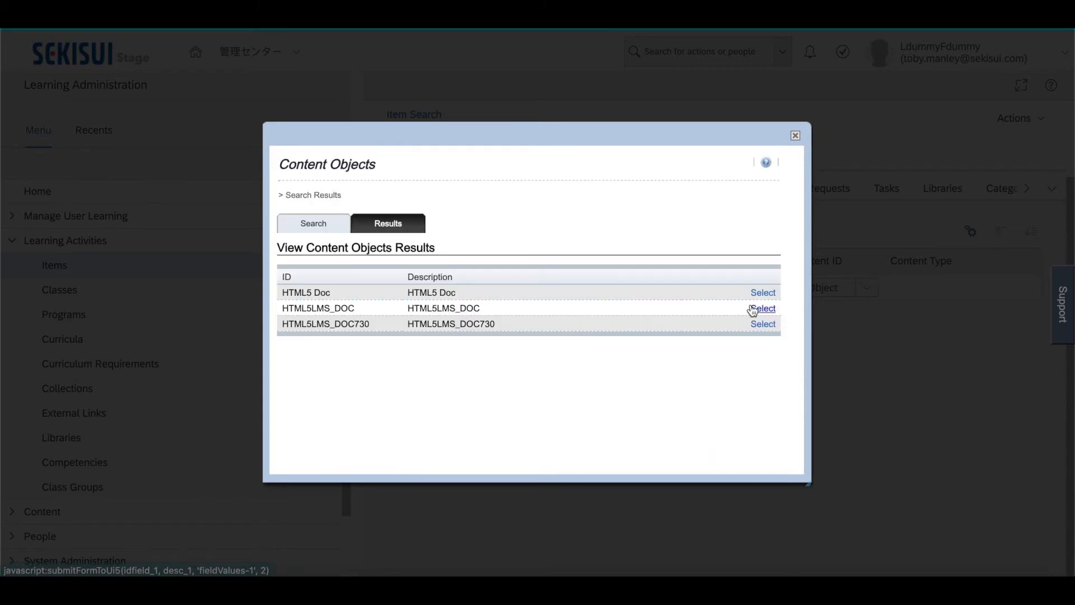
click(759, 295)
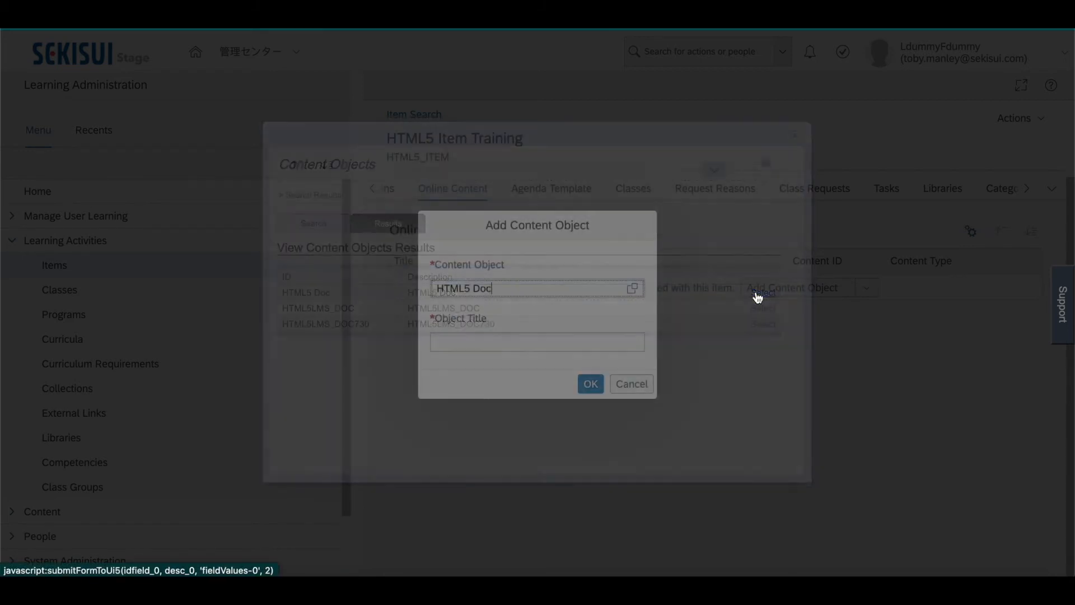
Title the content object HTML5 Document and add it to the item
click(572, 340)
click(572, 341)
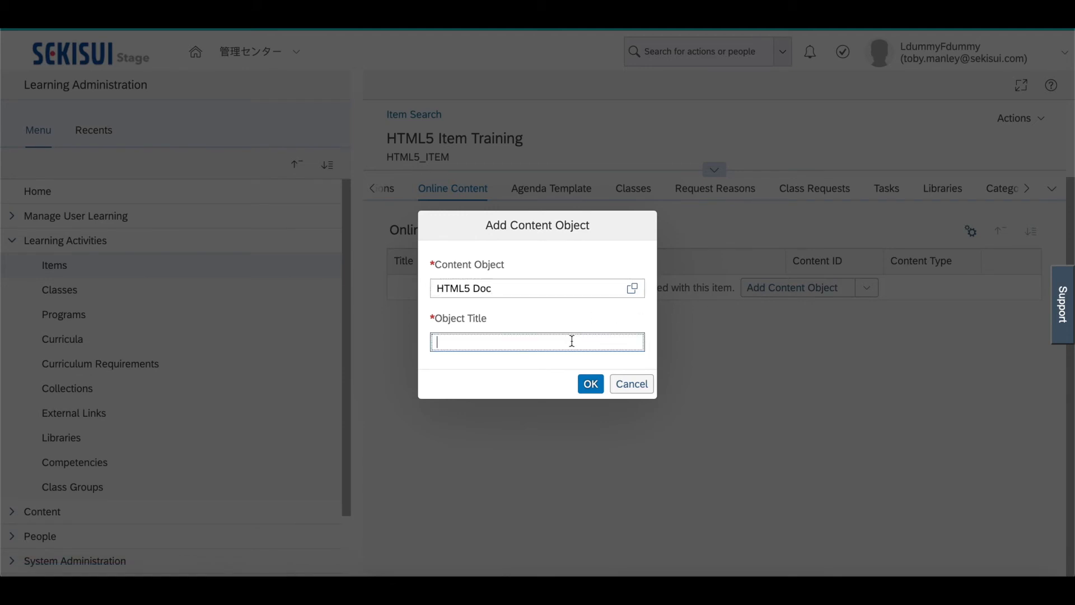
text(HTML5 Document)
click(592, 377)
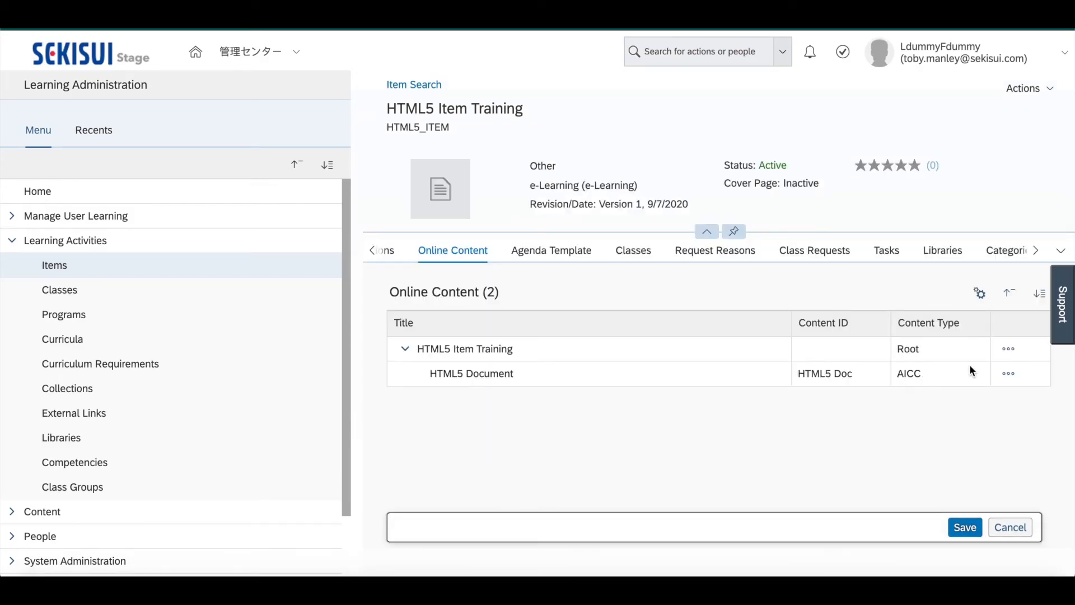
Start adding an assessment under the HTML5 Item Training root, search for assessment IDs starting with HTML, and select HTML5_Item_Quiz
click(1008, 350)
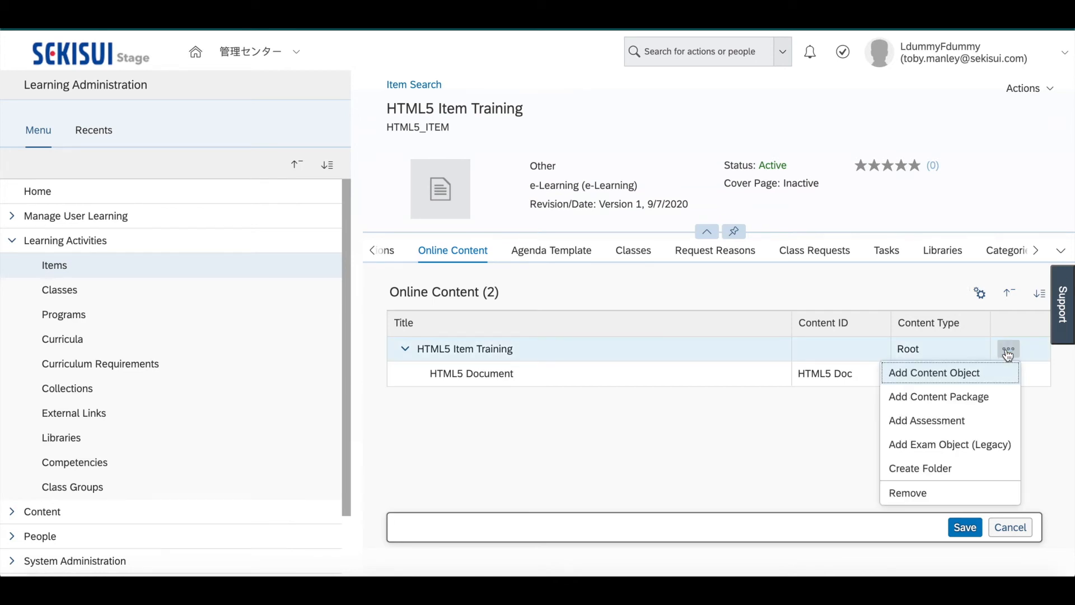
click(925, 420)
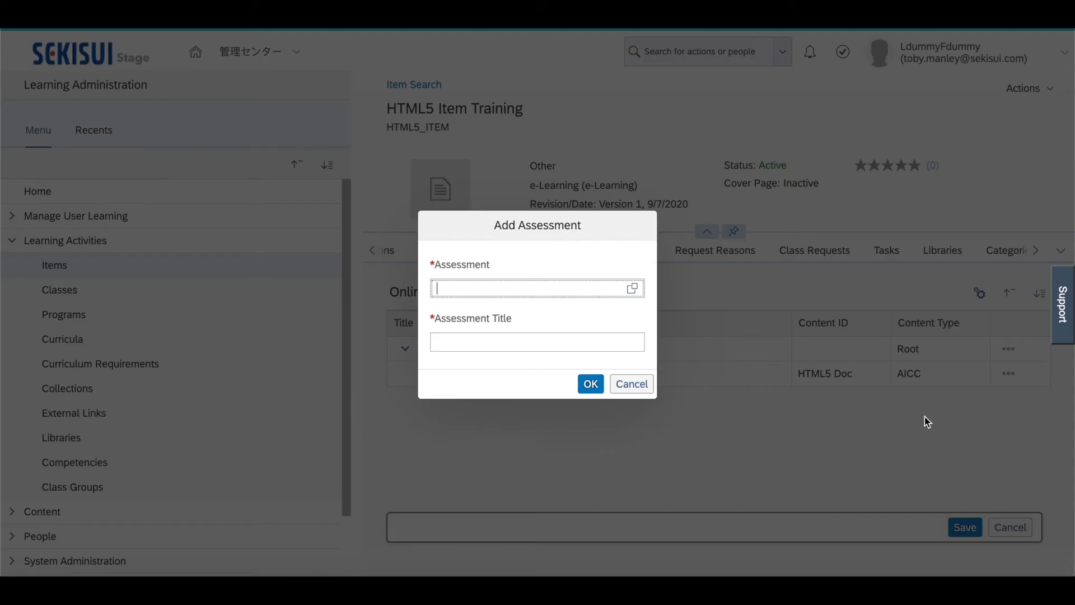
click(637, 291)
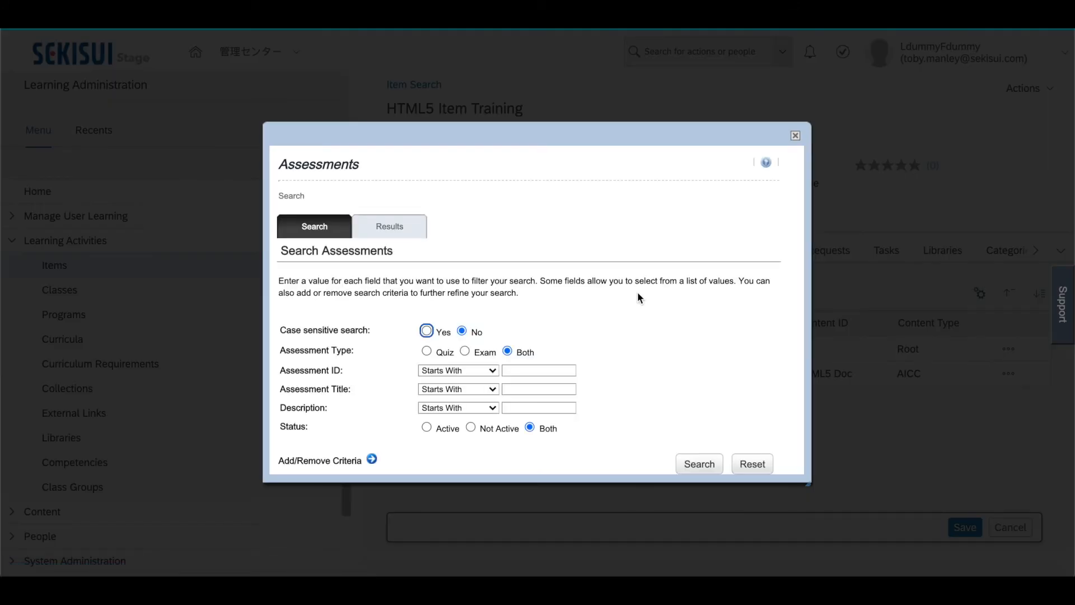
click(542, 369)
text(HTML)
scroll(636, 367, down, 1)
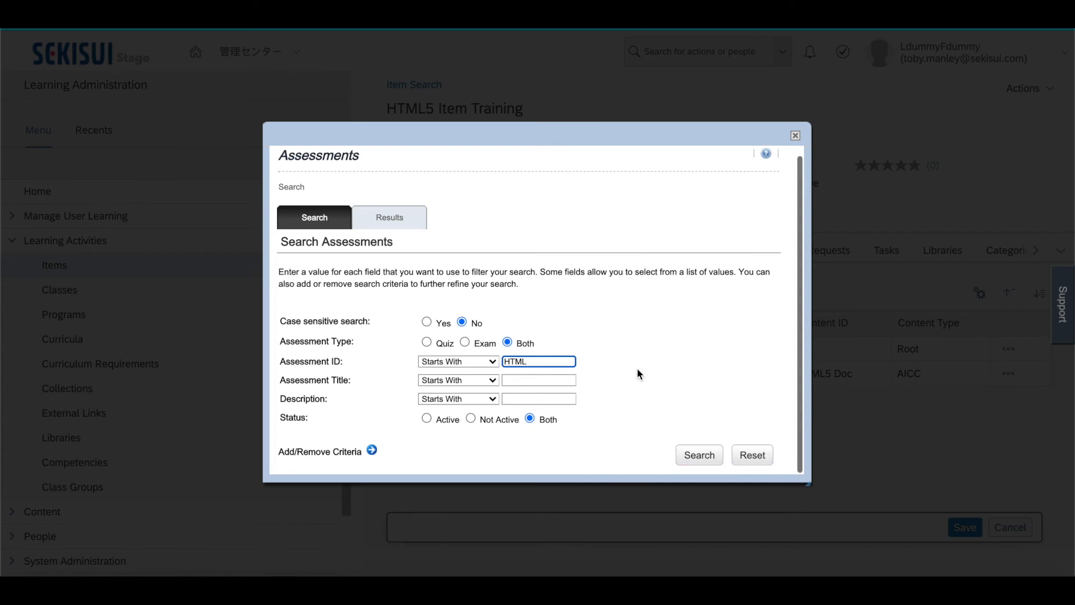
click(696, 458)
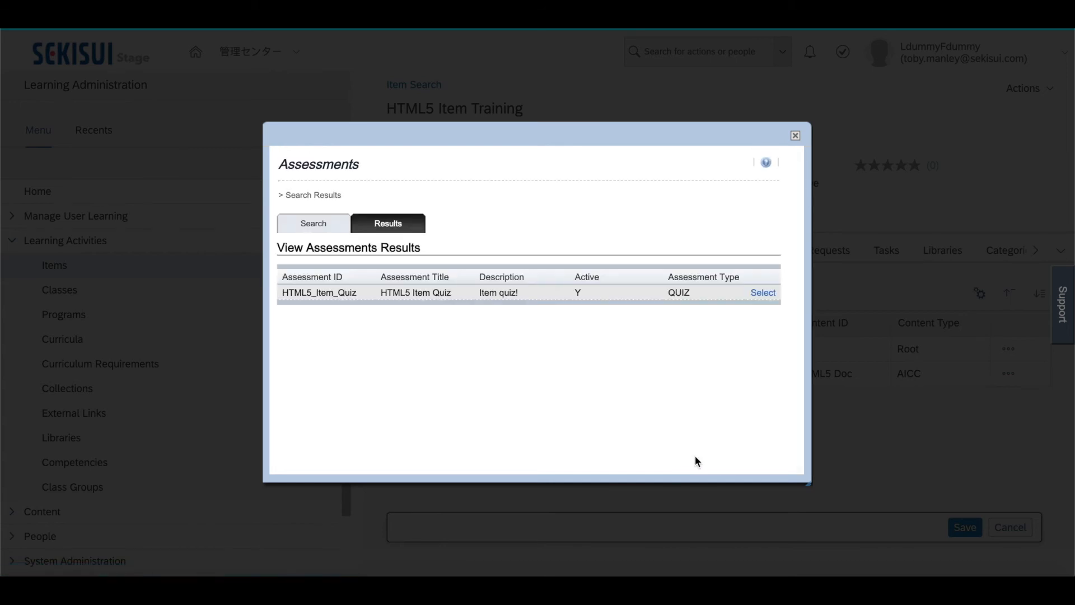
click(759, 293)
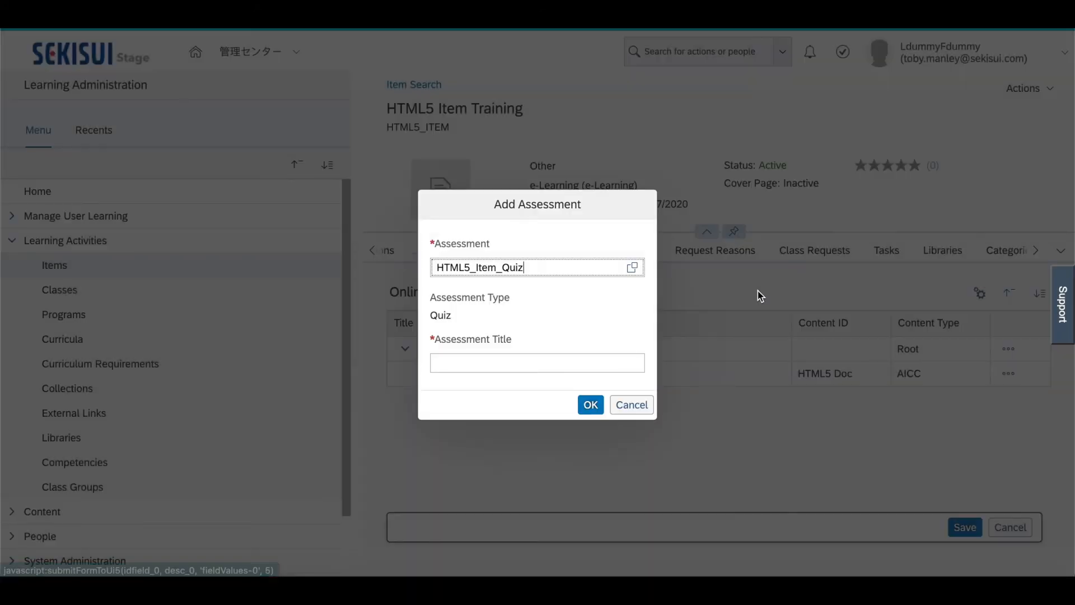
Title the assessment HTML5 Item Quiz and add it to the item's online content
click(515, 362)
text(HTML)
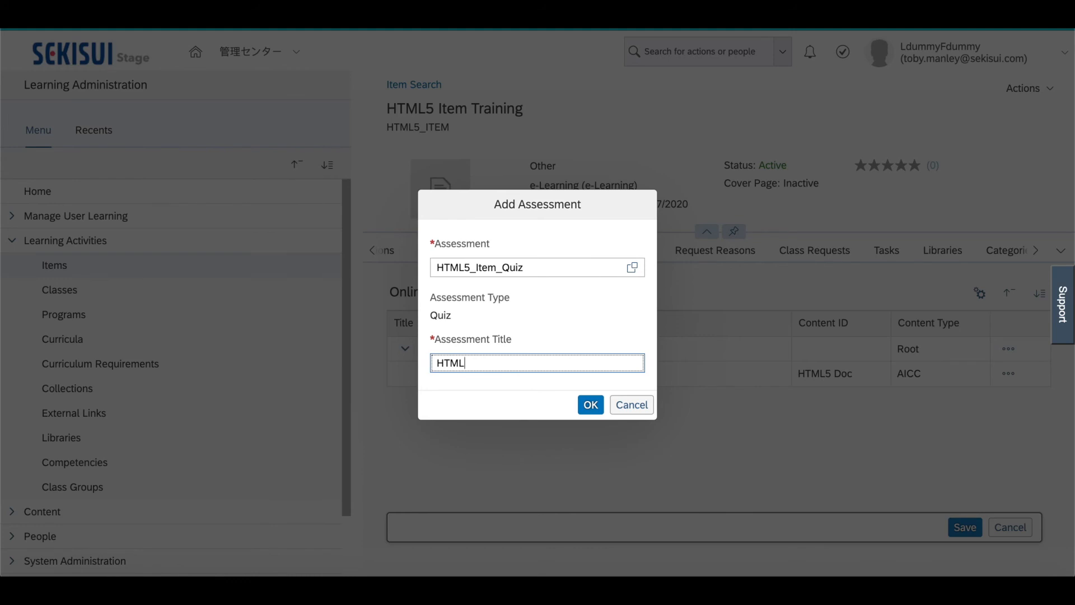
text(5 Item Quiz)
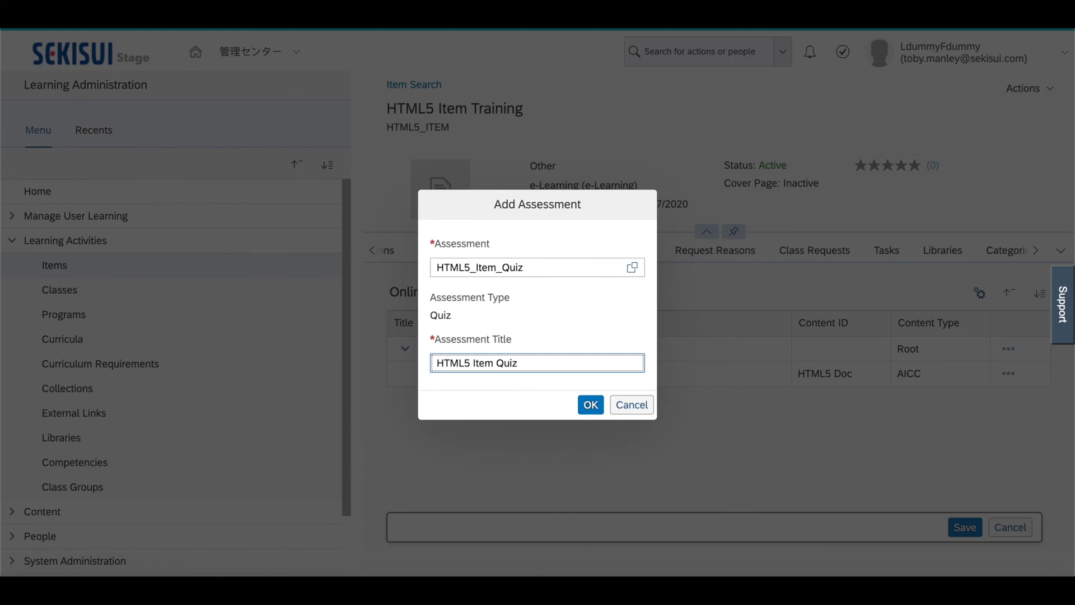
click(591, 405)
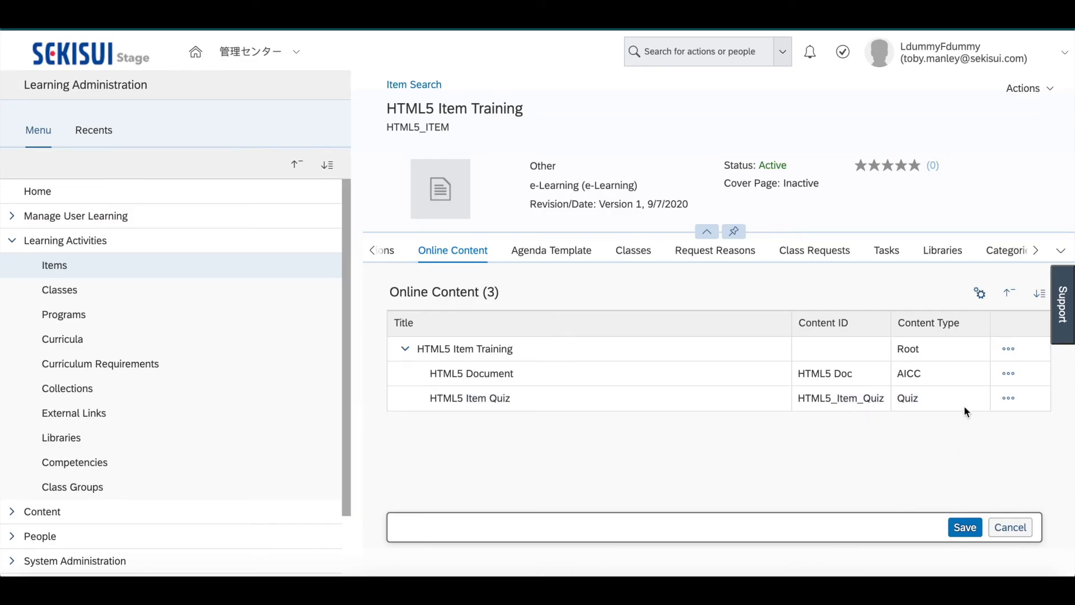
In the online content settings, make the content available for users to launch
click(985, 298)
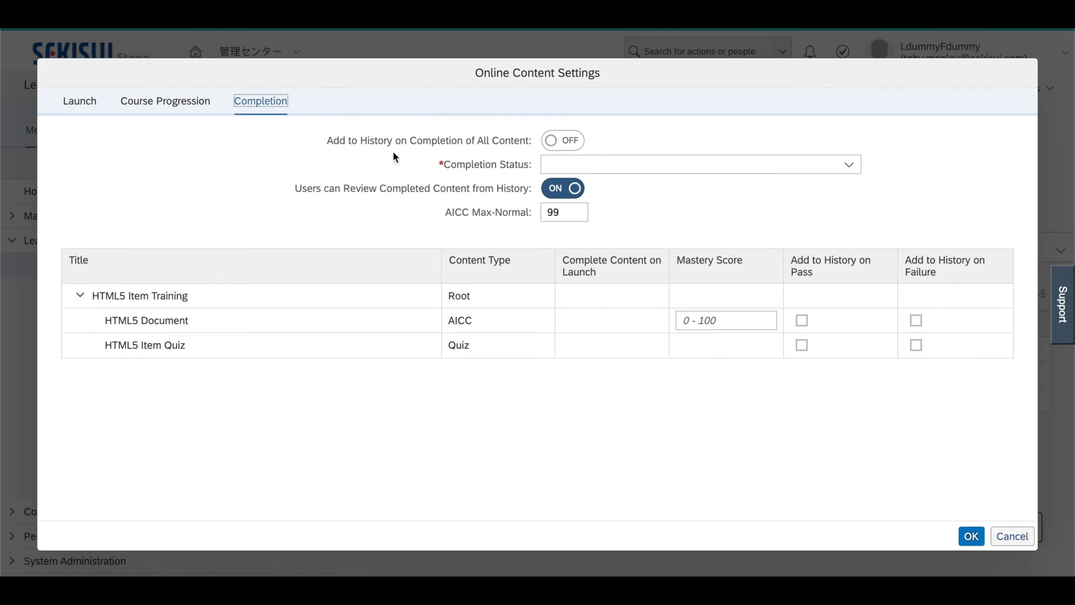
click(82, 102)
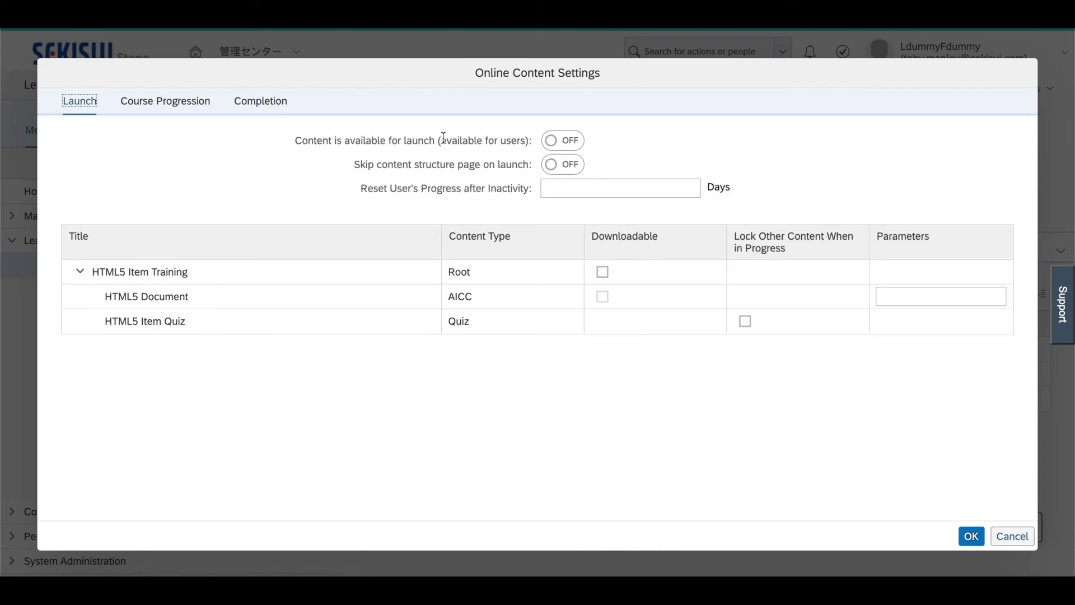
click(555, 147)
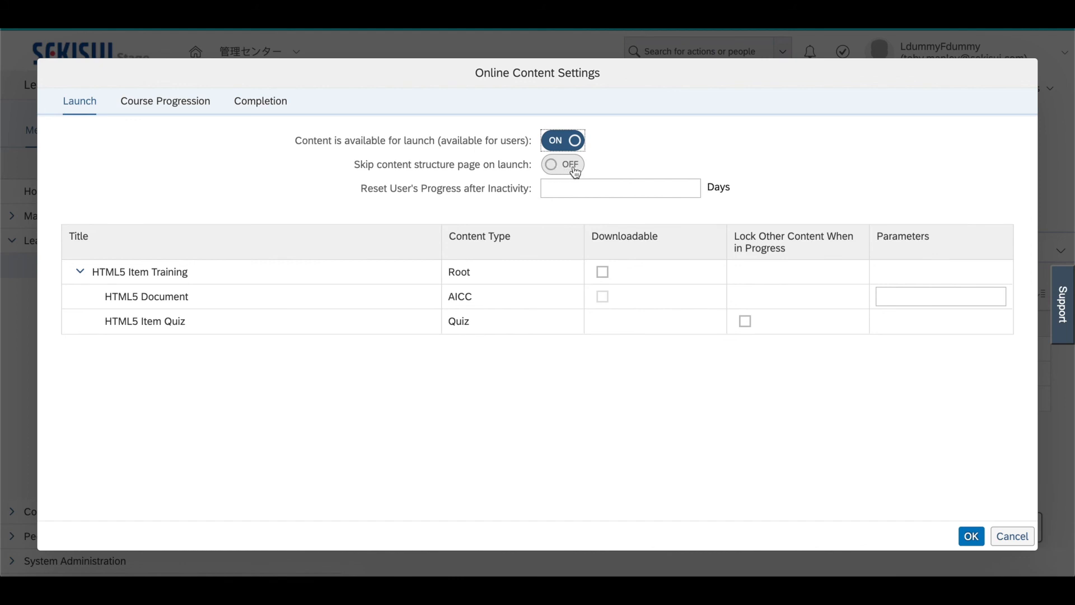
Turn on adding to history on completion of all content, with status Completed e-Learning (e-Learning Completed) - For Credit, and save the online content
click(279, 109)
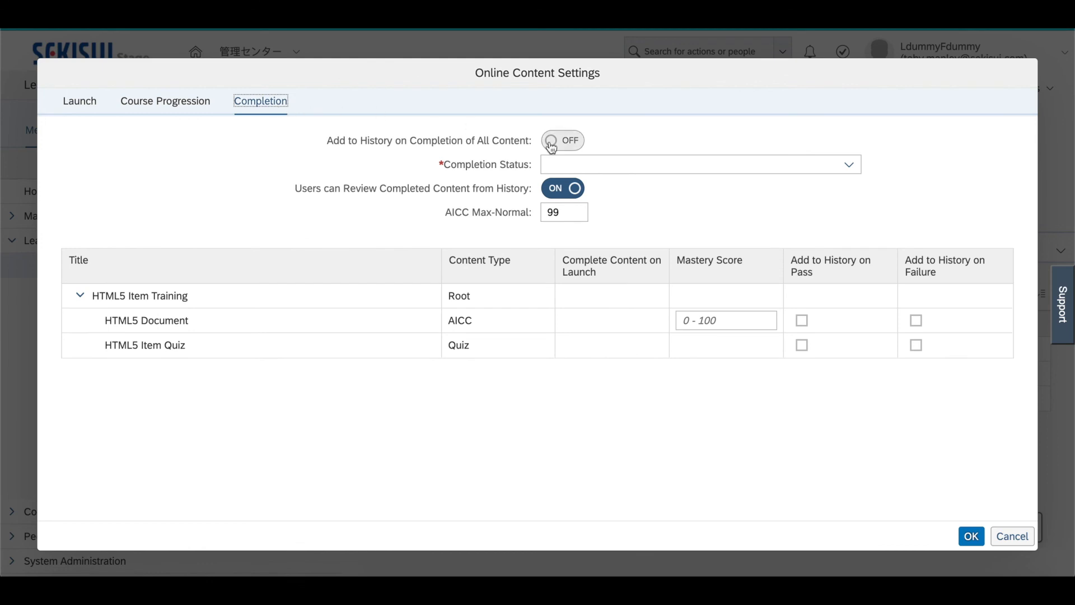
click(552, 147)
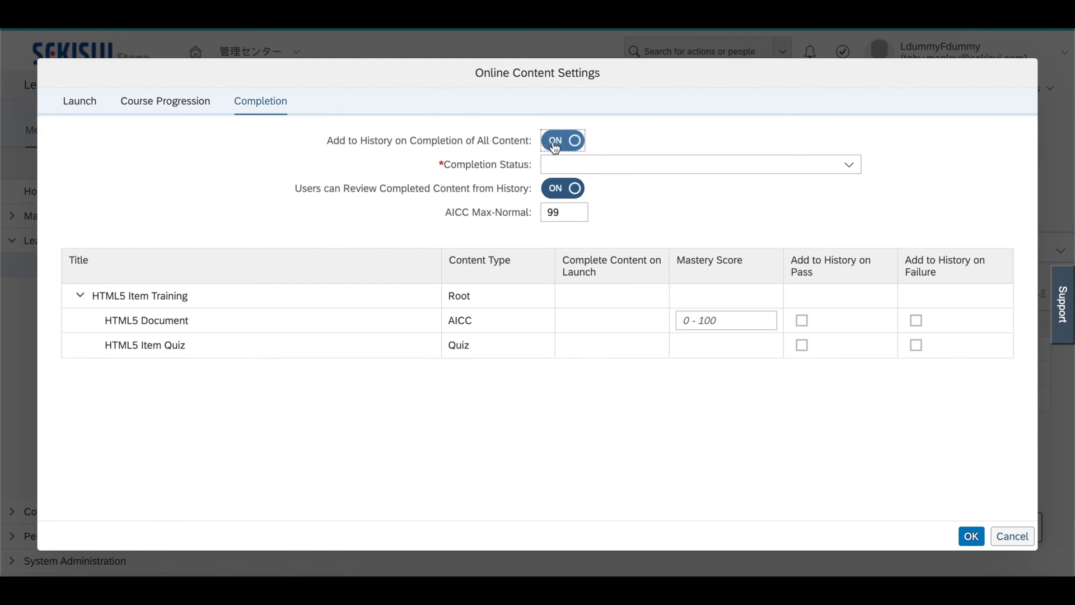
click(738, 168)
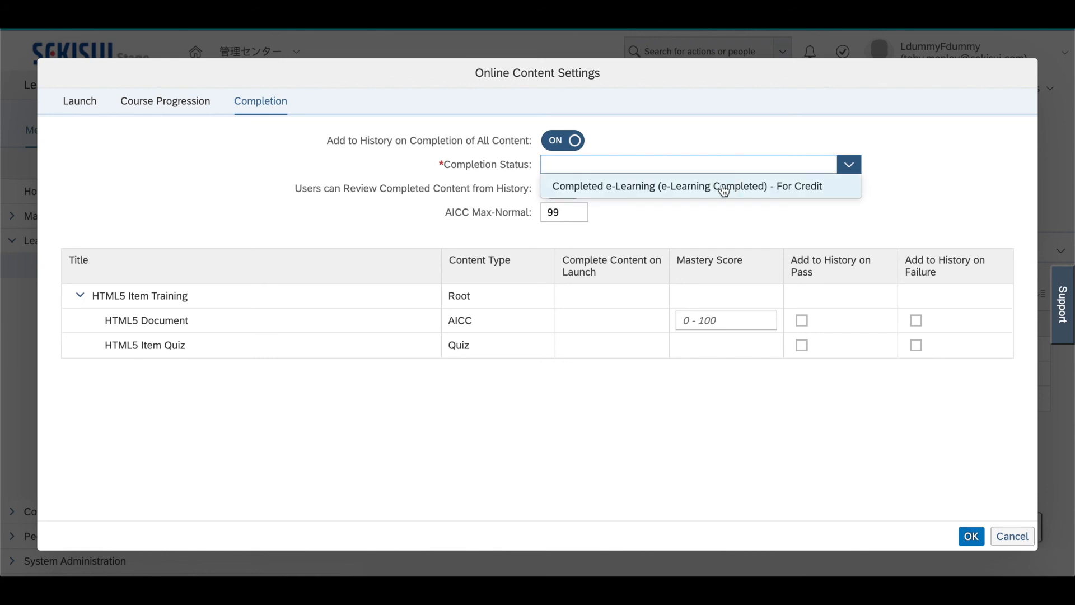
click(724, 187)
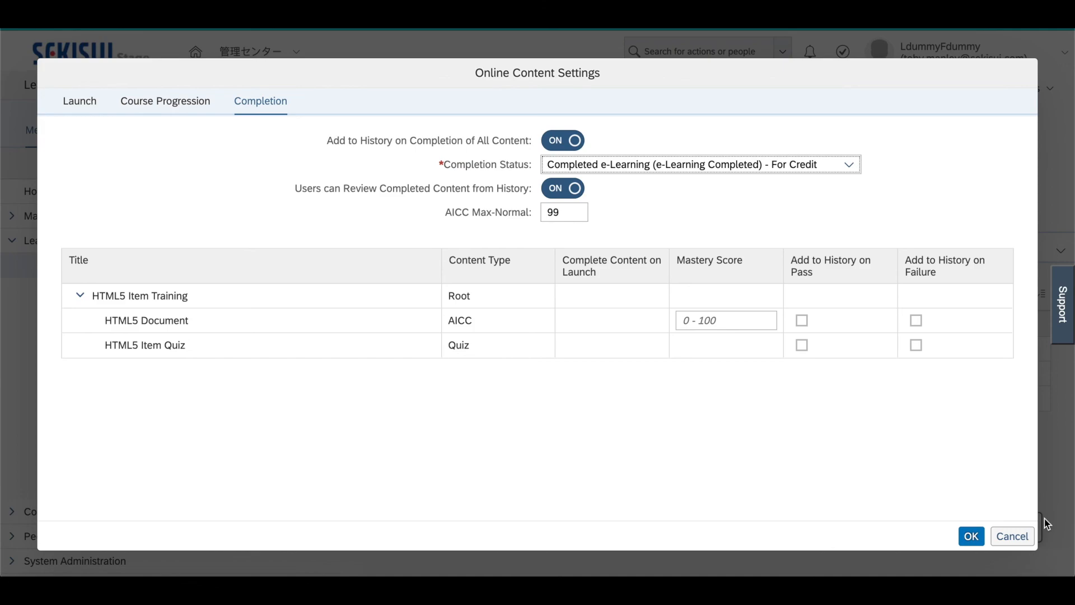
click(972, 536)
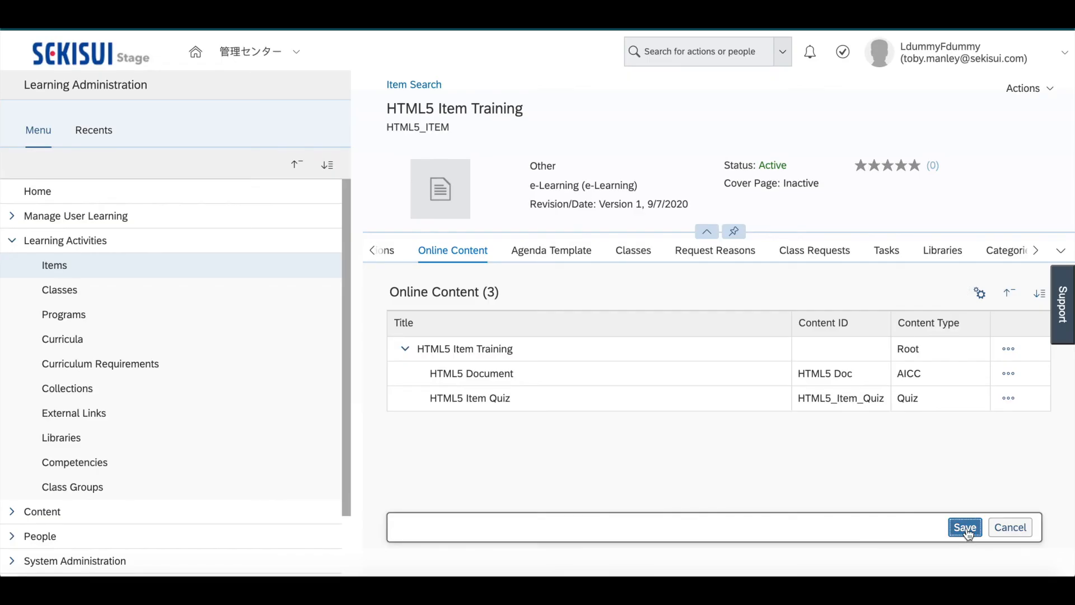
click(967, 534)
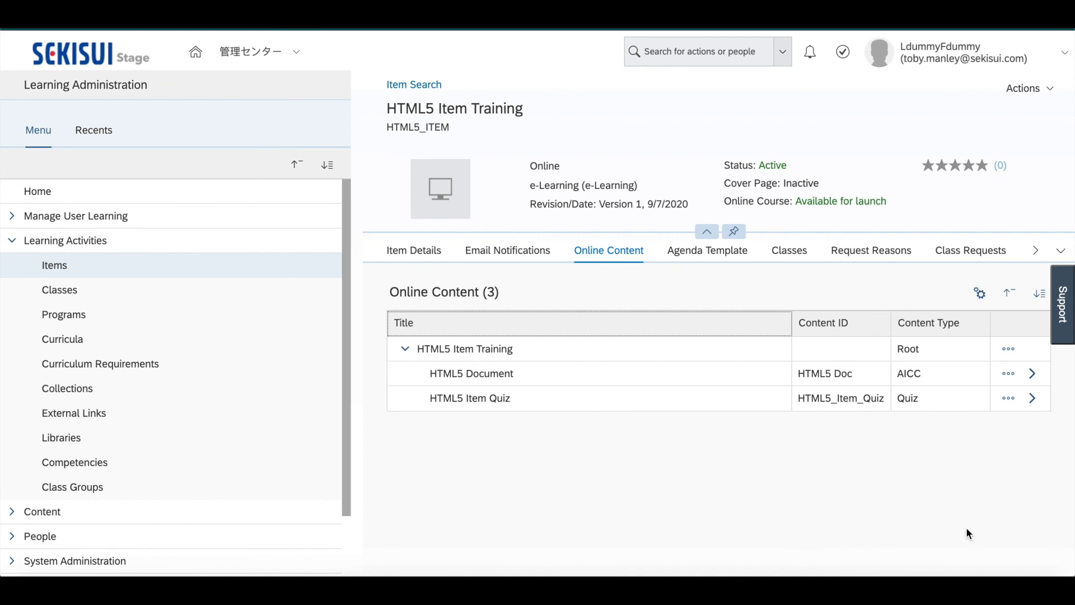
click(1035, 93)
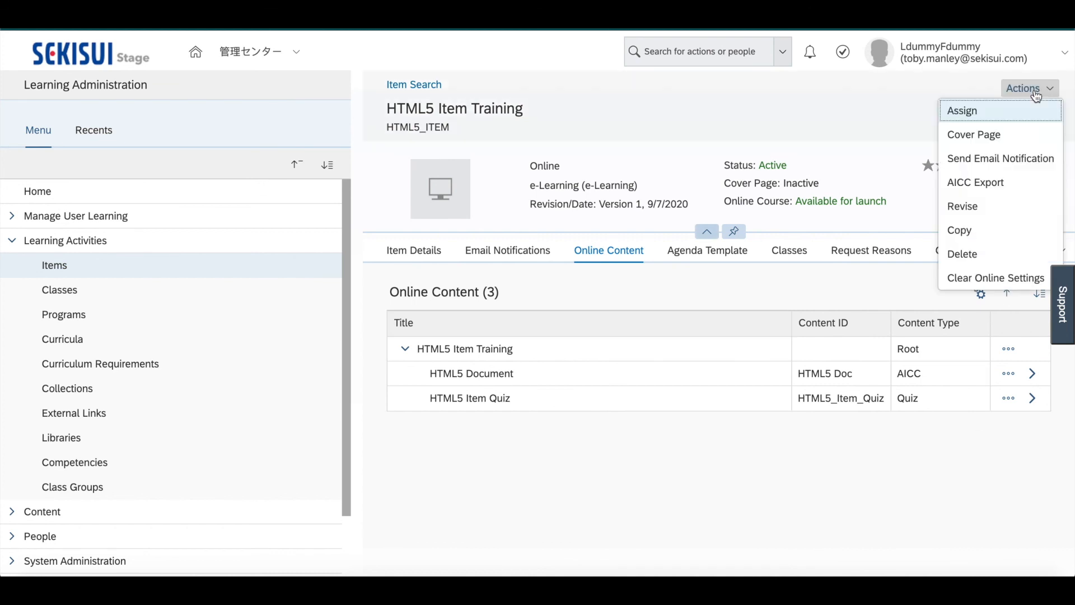
click(973, 110)
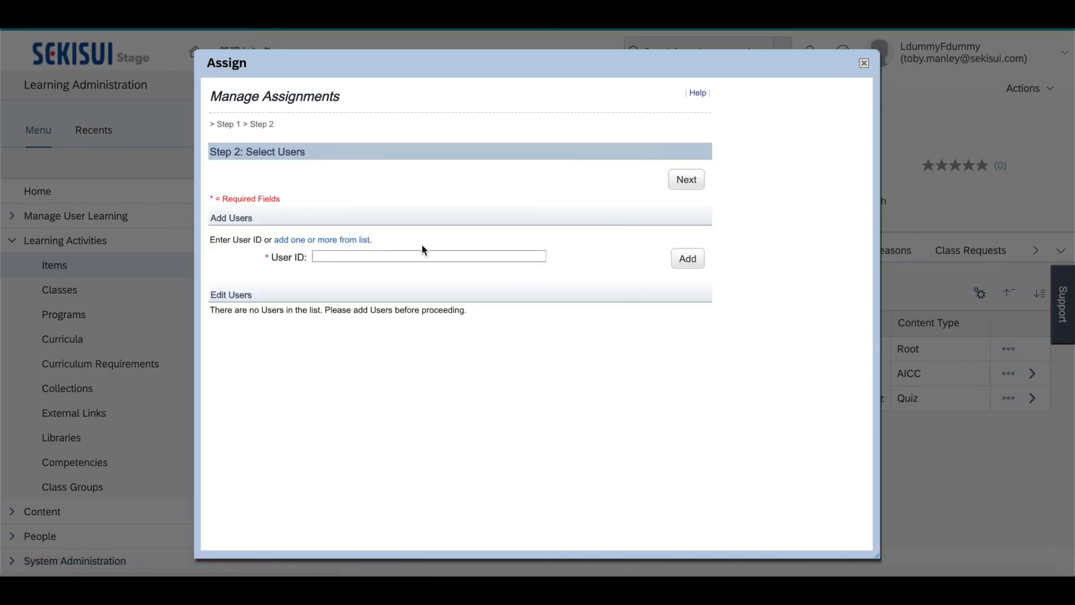
click(429, 257)
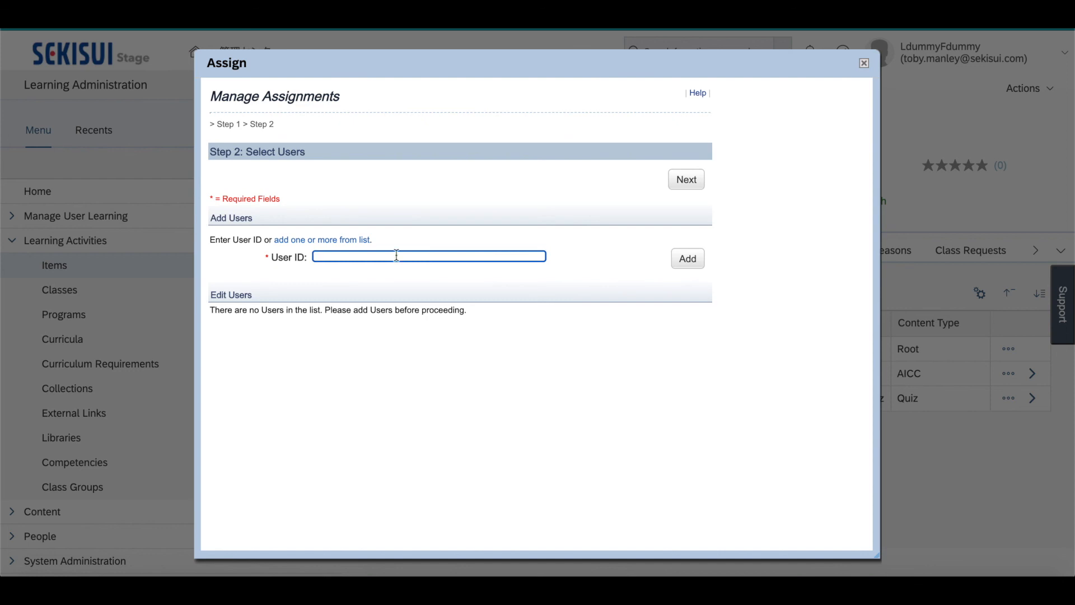
click(864, 64)
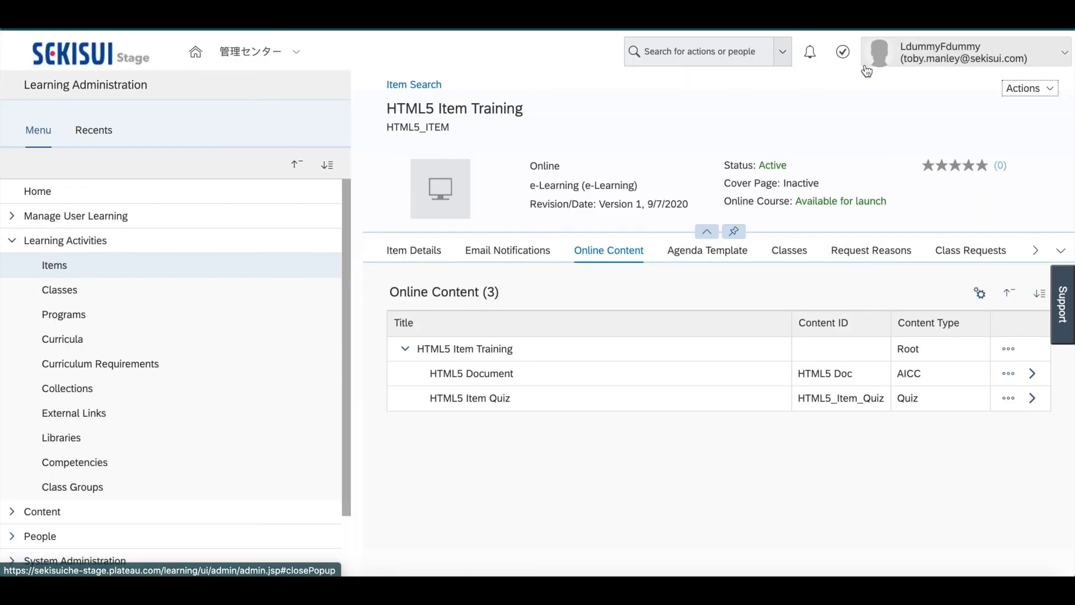